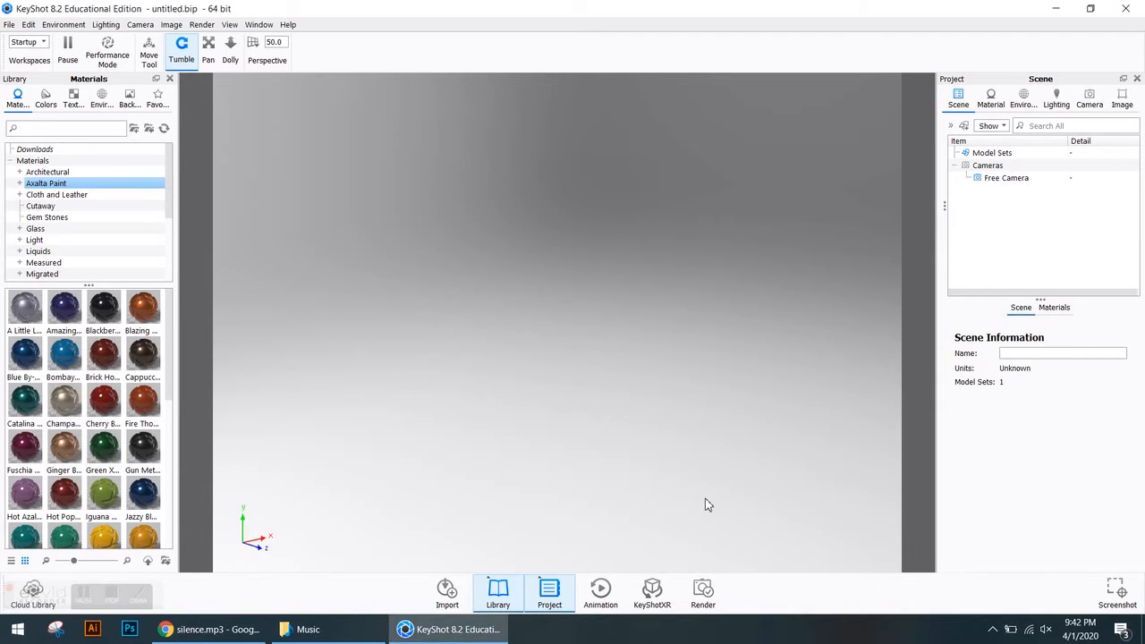
Hide and restore the Project panel and the Library panel.
{"action": "key", "text": "space"}
{"action": "key", "text": "space"}
{"action": "key", "text": "space"}
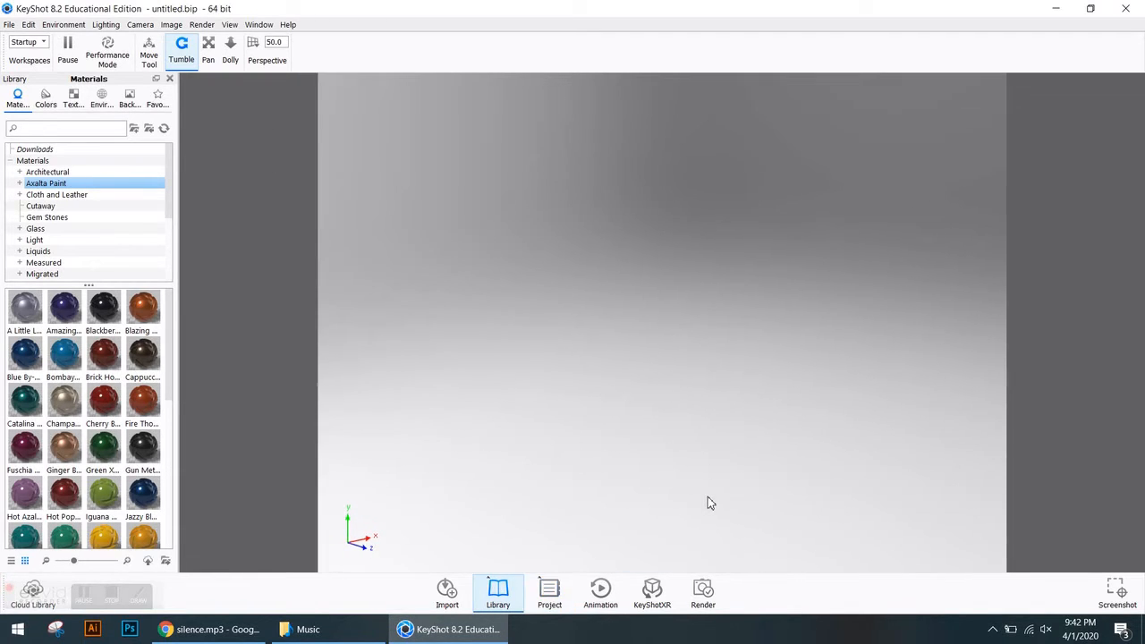
{"action": "key", "text": "space"}
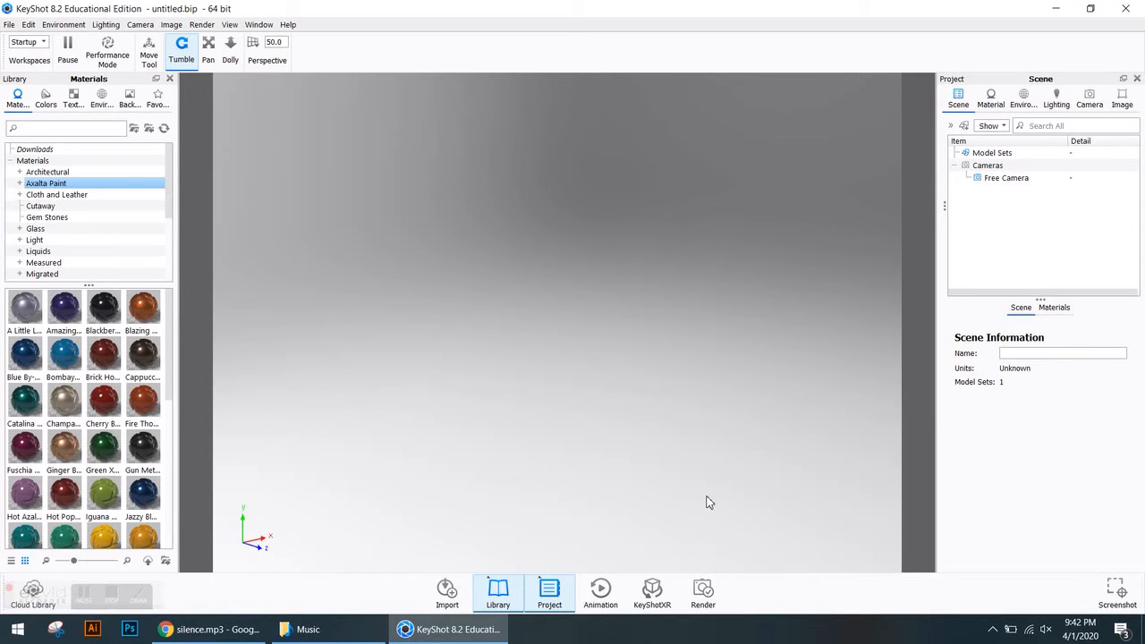
{"action": "left_click", "coordinate": [497, 593]}
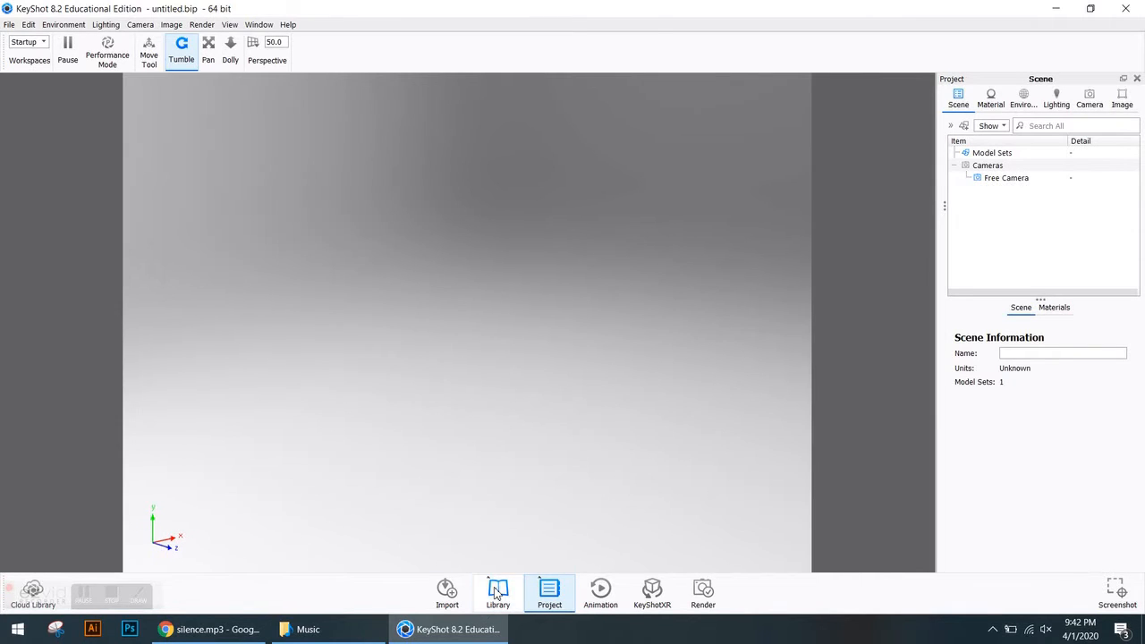
{"action": "left_click", "coordinate": [497, 595]}
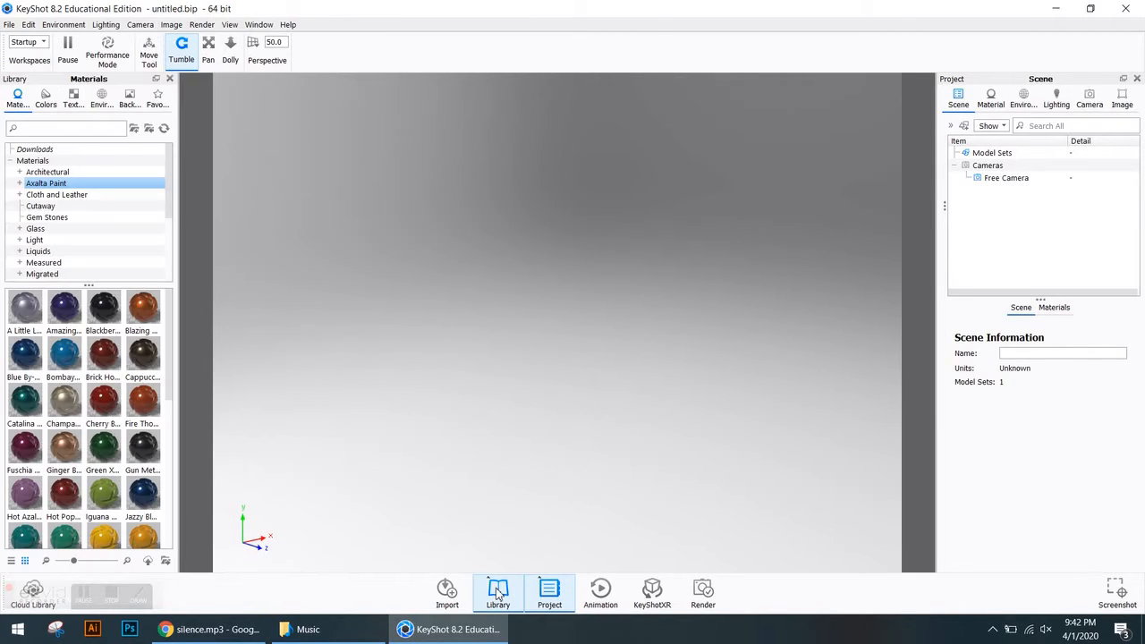
{"action": "left_click", "coordinate": [498, 595]}
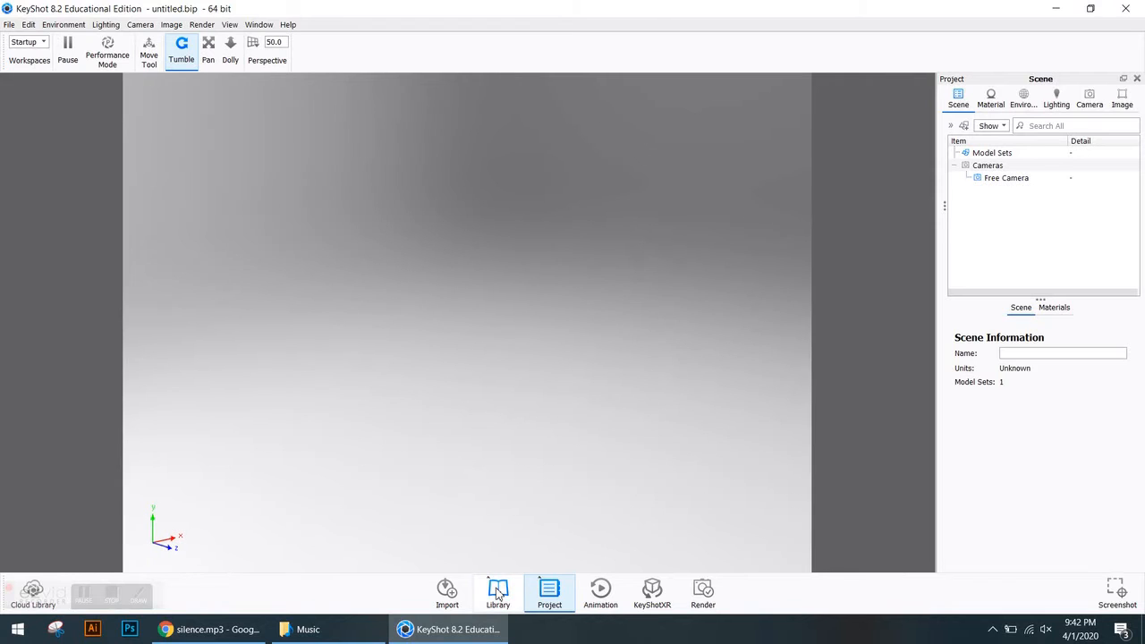
{"action": "left_click", "coordinate": [498, 595]}
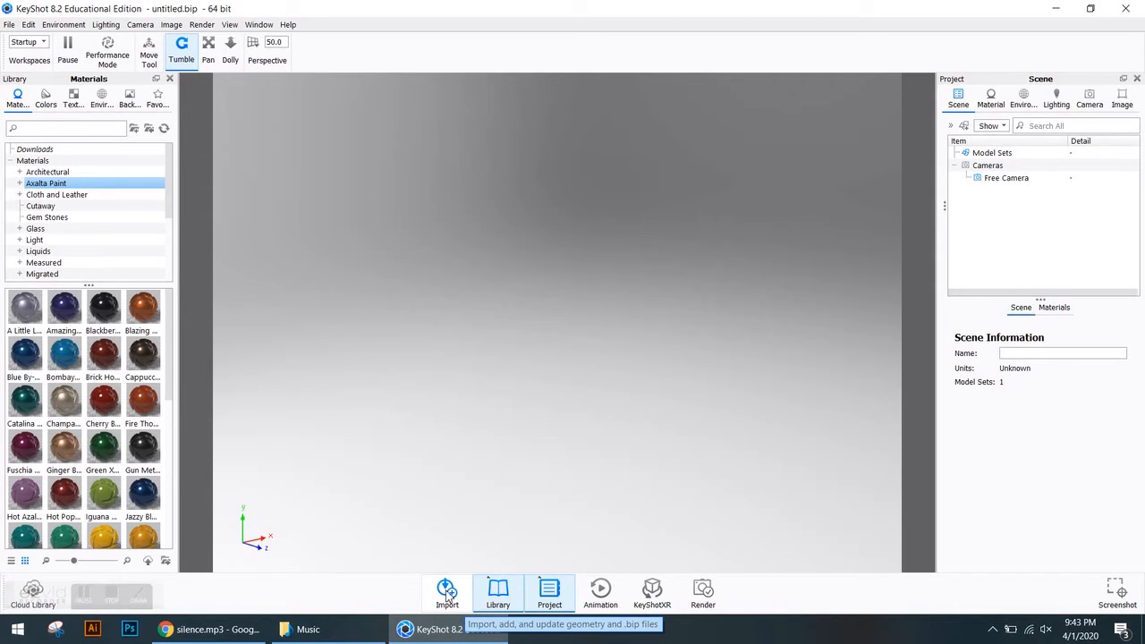
Import the liquid soap brush assembly from the Dove shower folder with the default import settings.
{"action": "left_click", "coordinate": [10, 24]}
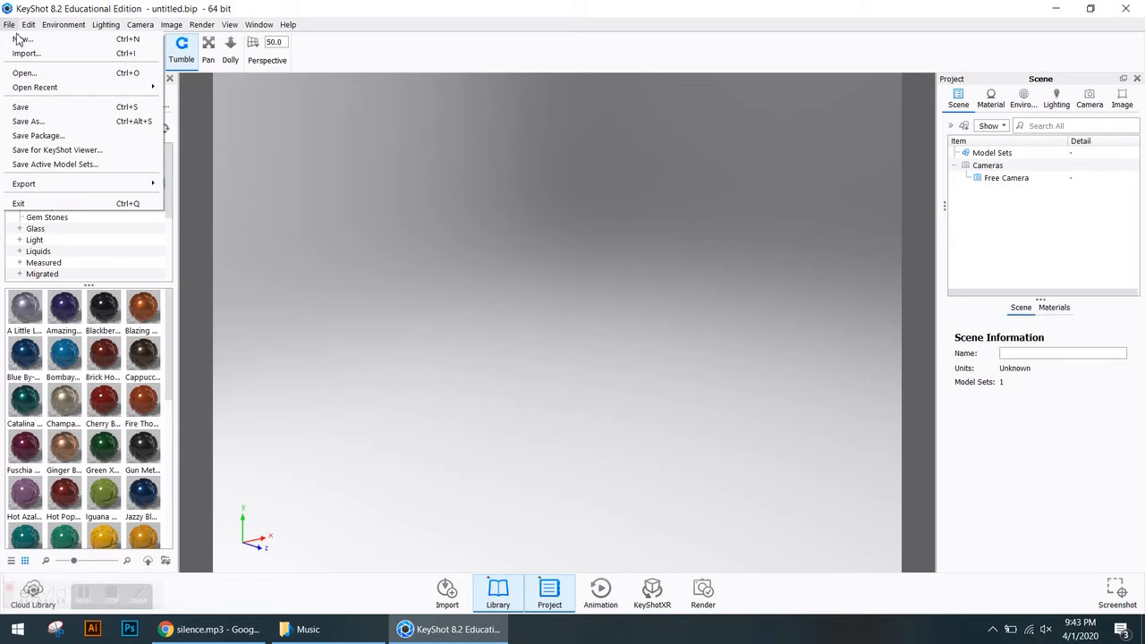
{"action": "left_click", "coordinate": [23, 54]}
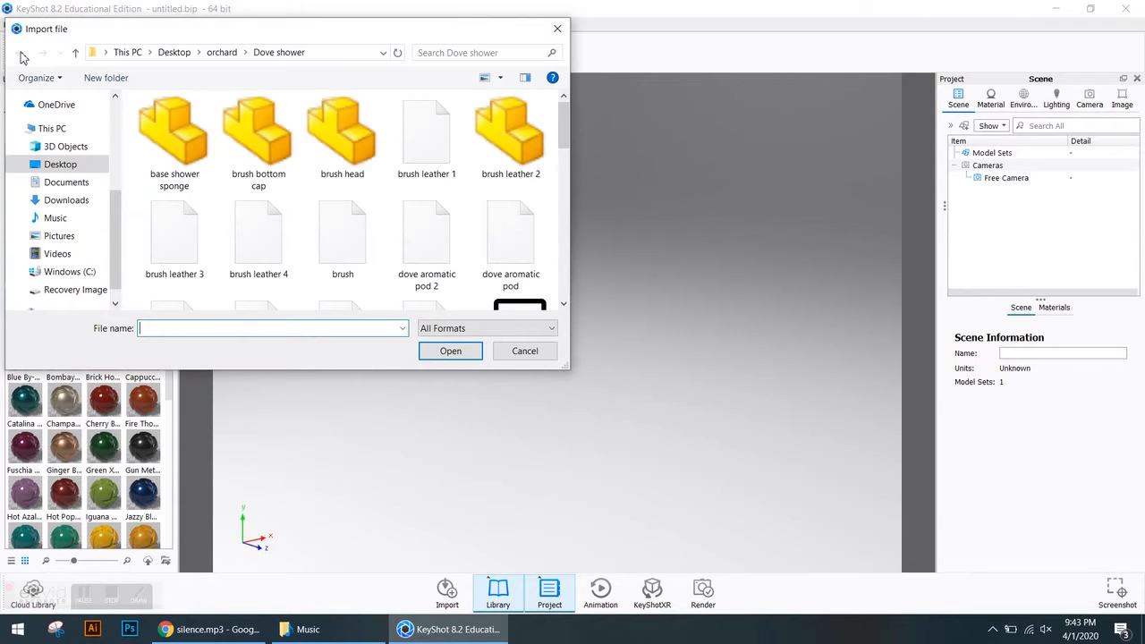
{"action": "scroll", "coordinate": [347, 219], "scroll_direction": "down", "scroll_amount": 5}
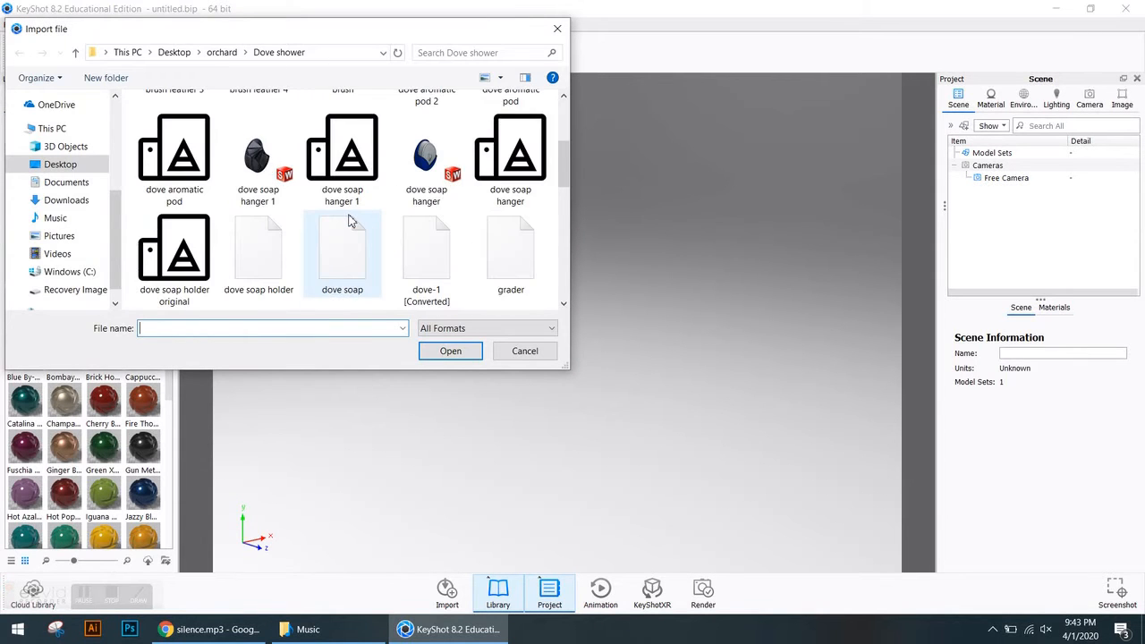
{"action": "scroll", "coordinate": [351, 219], "scroll_direction": "down", "scroll_amount": 5}
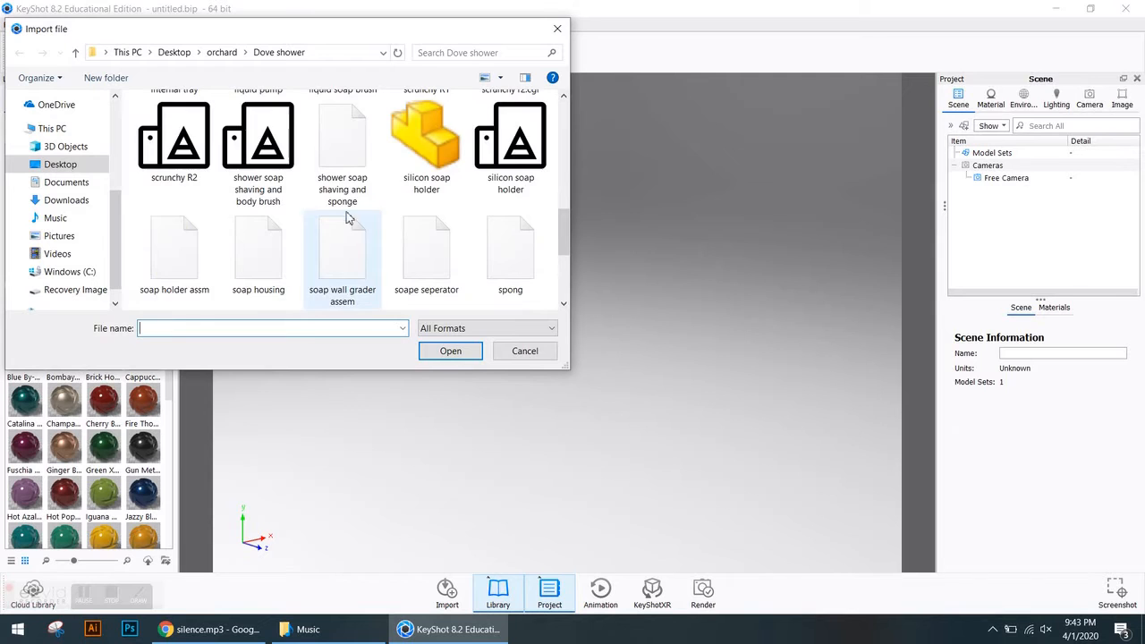
{"action": "scroll", "coordinate": [344, 170], "scroll_direction": "up", "scroll_amount": 3}
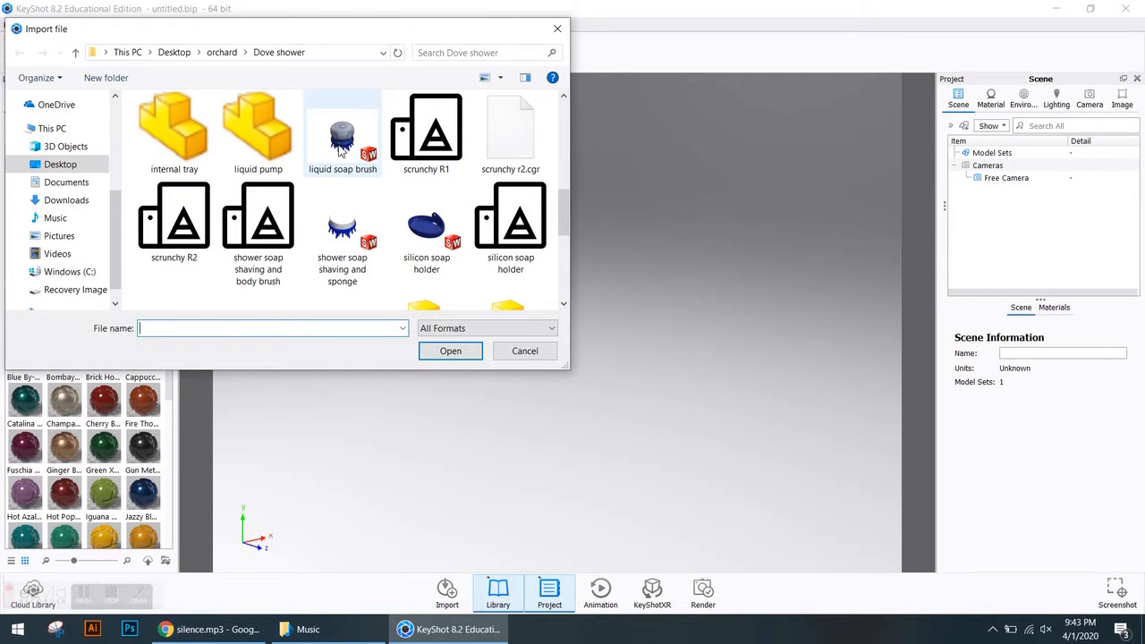
{"action": "left_click", "coordinate": [340, 146]}
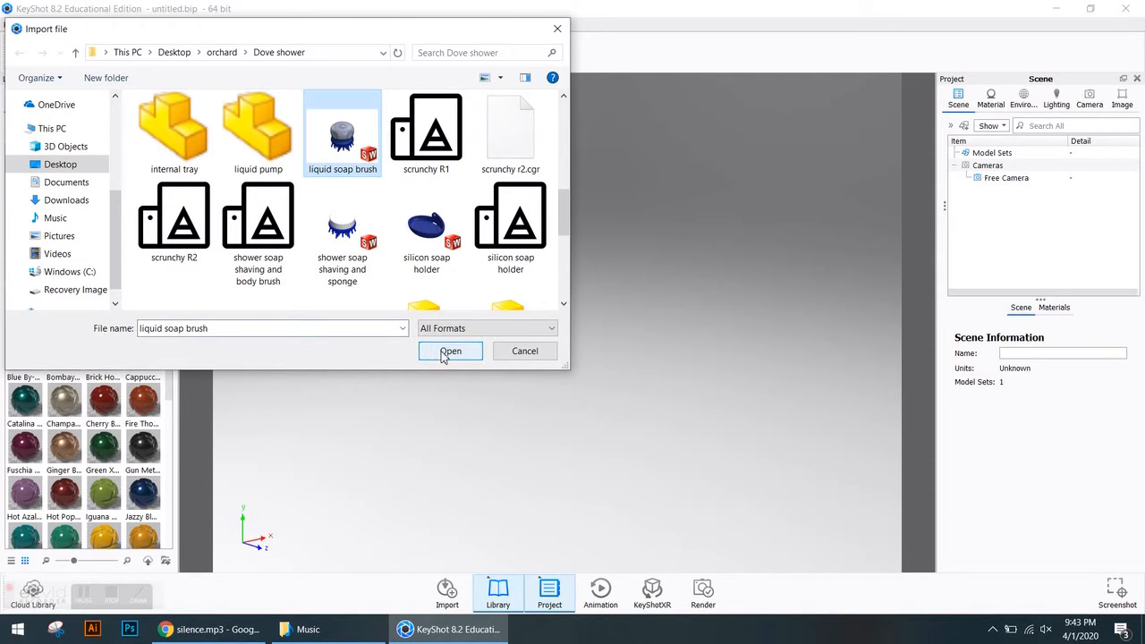
{"action": "left_click", "coordinate": [444, 353]}
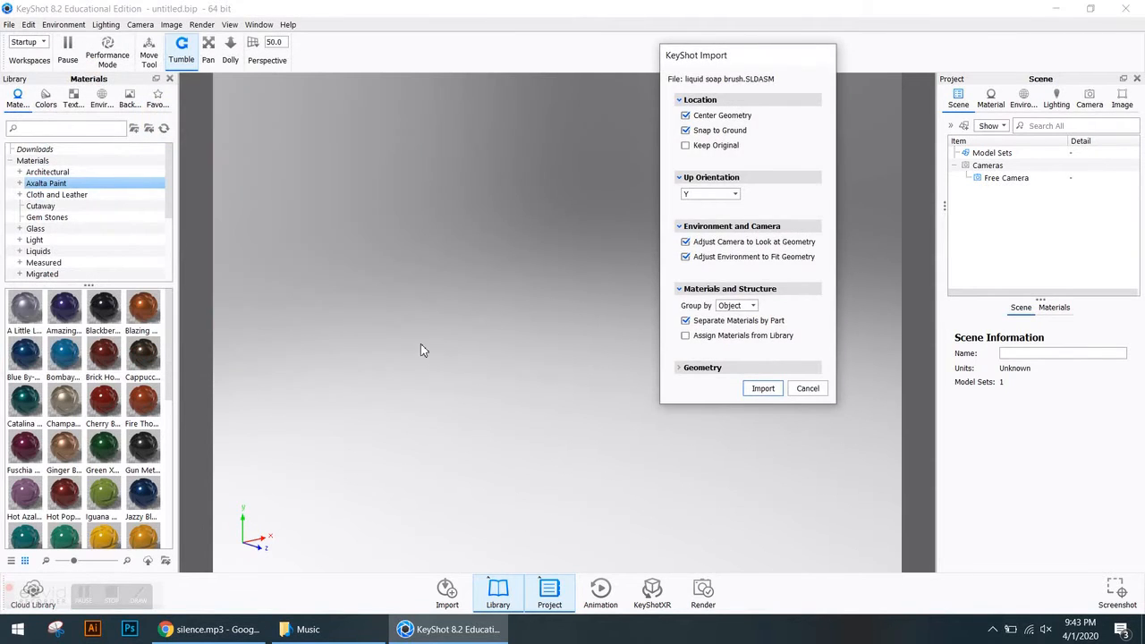
{"action": "left_click", "coordinate": [755, 388]}
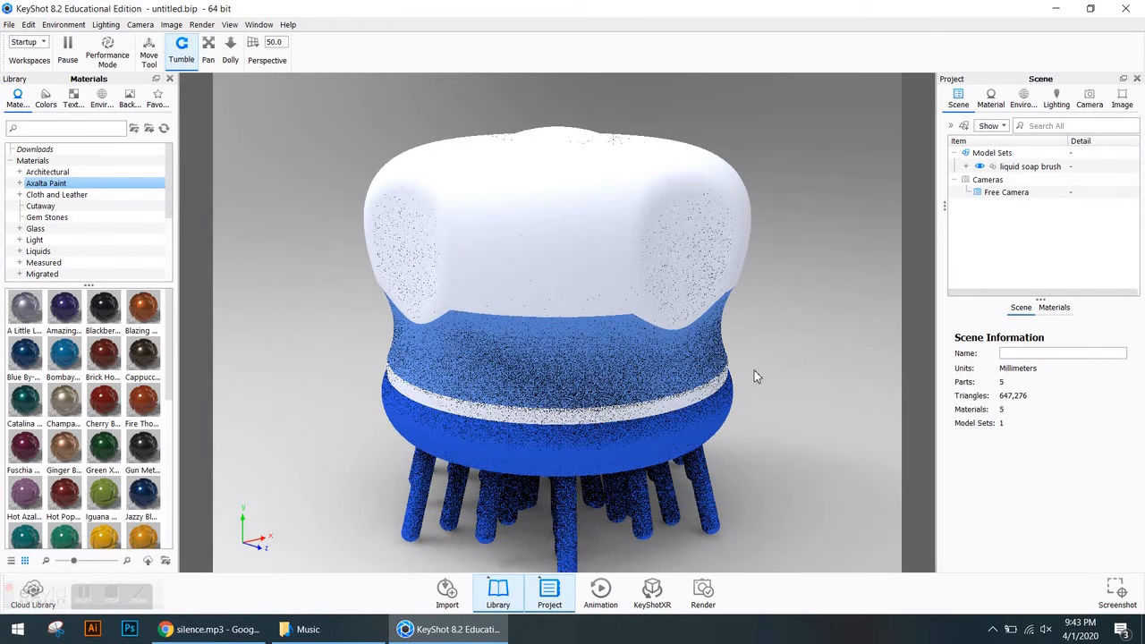
Examine the imported brush at several distances, out to the full extent of the surrounding environment.
{"action": "scroll", "coordinate": [716, 369], "scroll_direction": "down", "scroll_amount": 5}
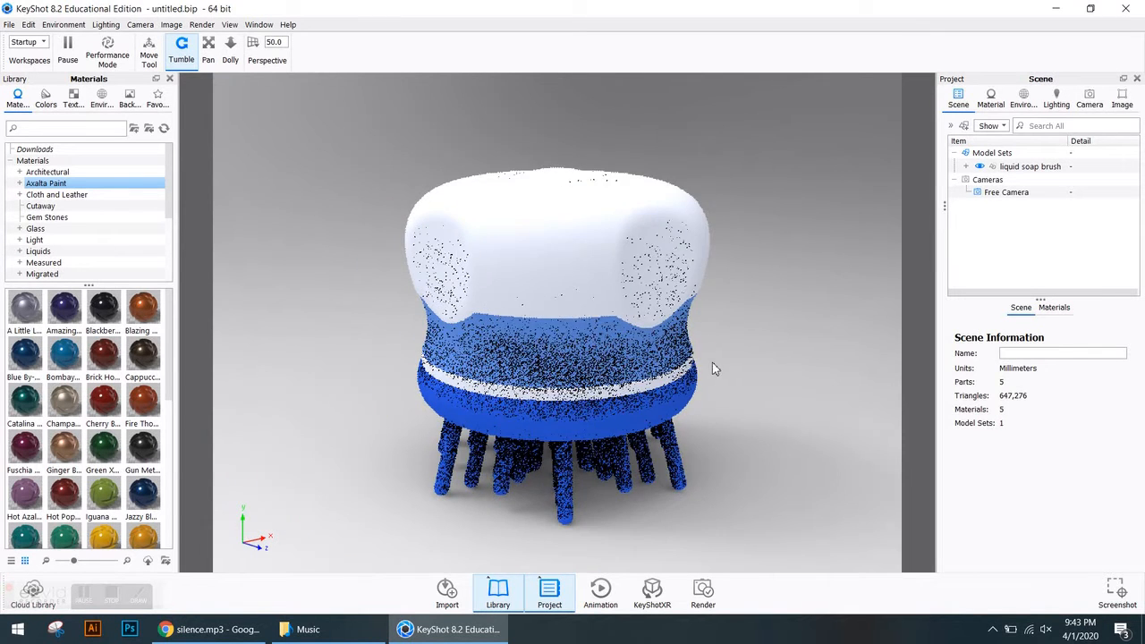
{"action": "scroll", "coordinate": [706, 370], "scroll_direction": "down", "scroll_amount": 2}
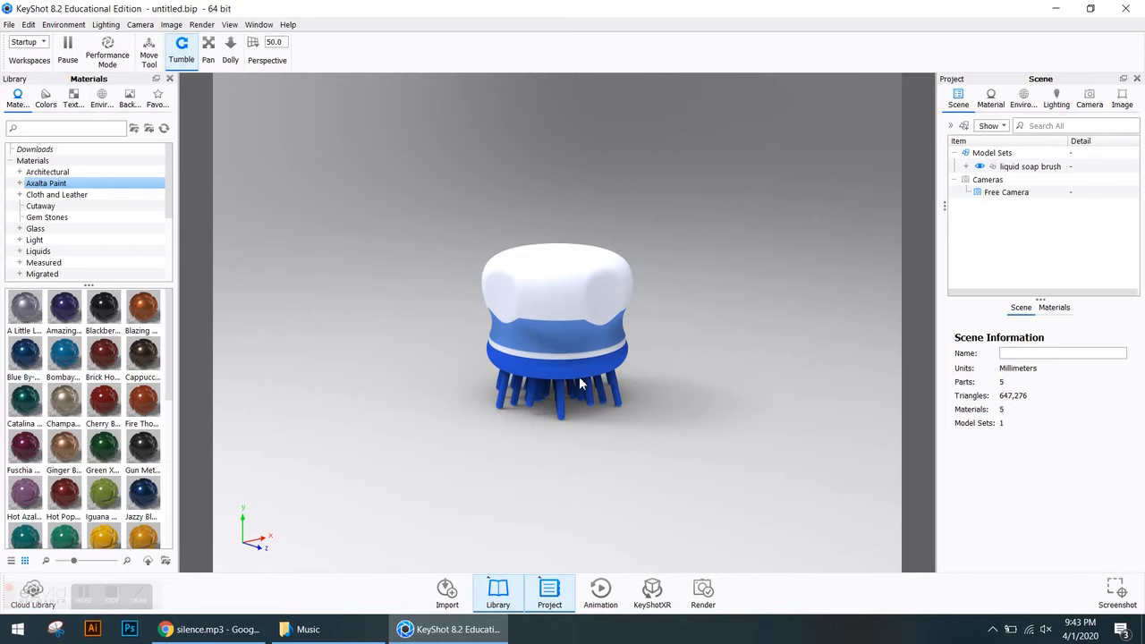
{"action": "scroll", "coordinate": [595, 399], "scroll_direction": "down", "scroll_amount": 10}
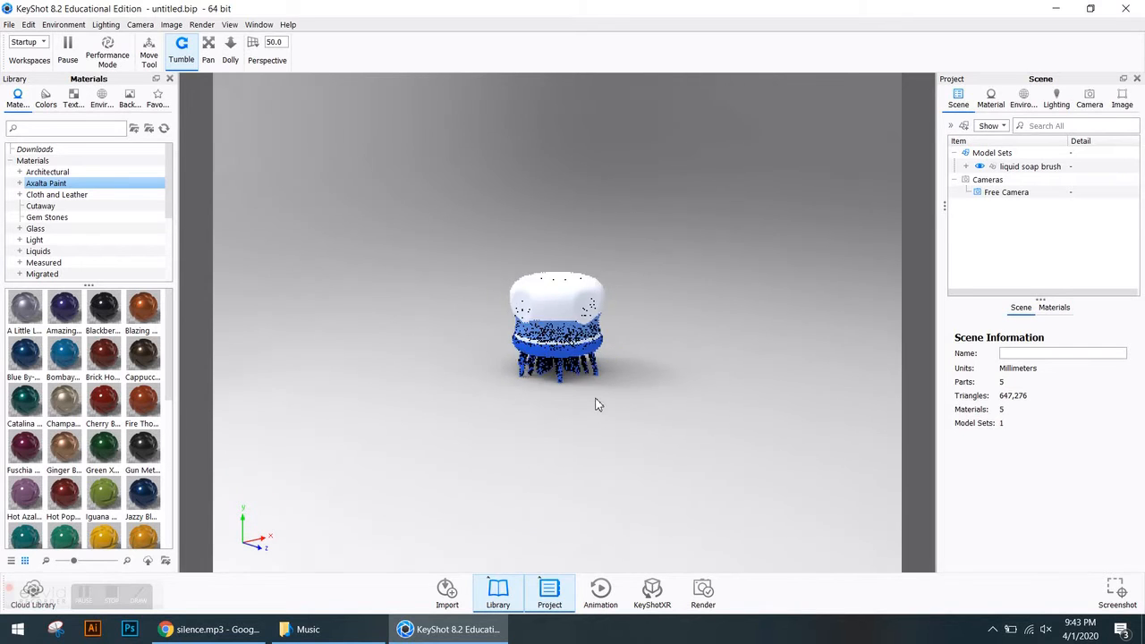
{"action": "scroll", "coordinate": [597, 406], "scroll_direction": "down", "scroll_amount": 6}
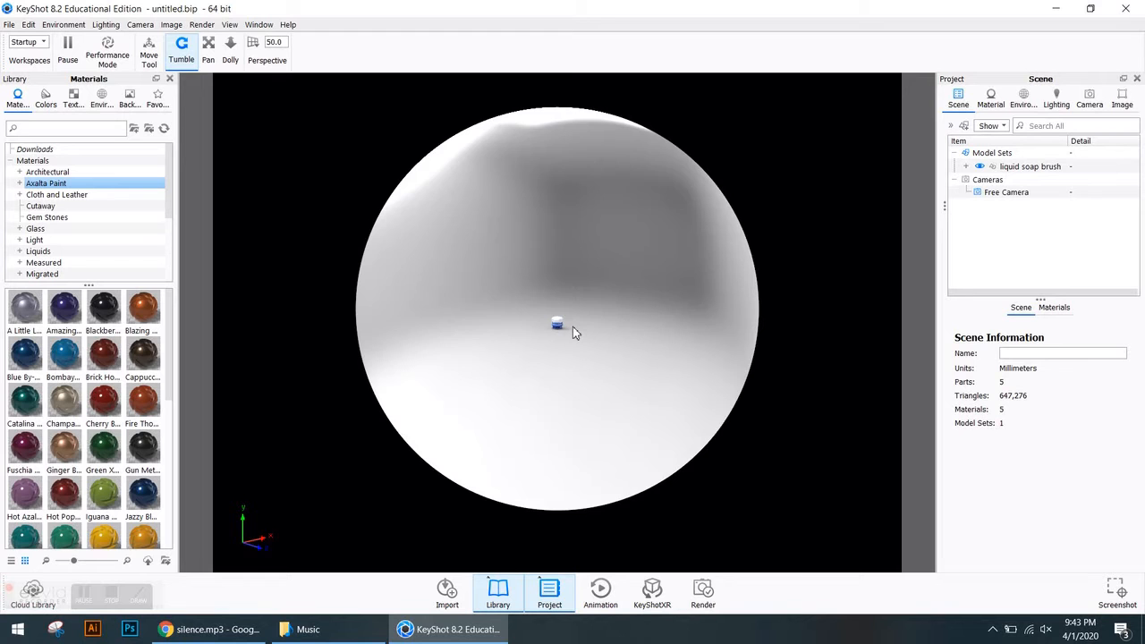
{"action": "scroll", "coordinate": [574, 333], "scroll_direction": "up", "scroll_amount": 5}
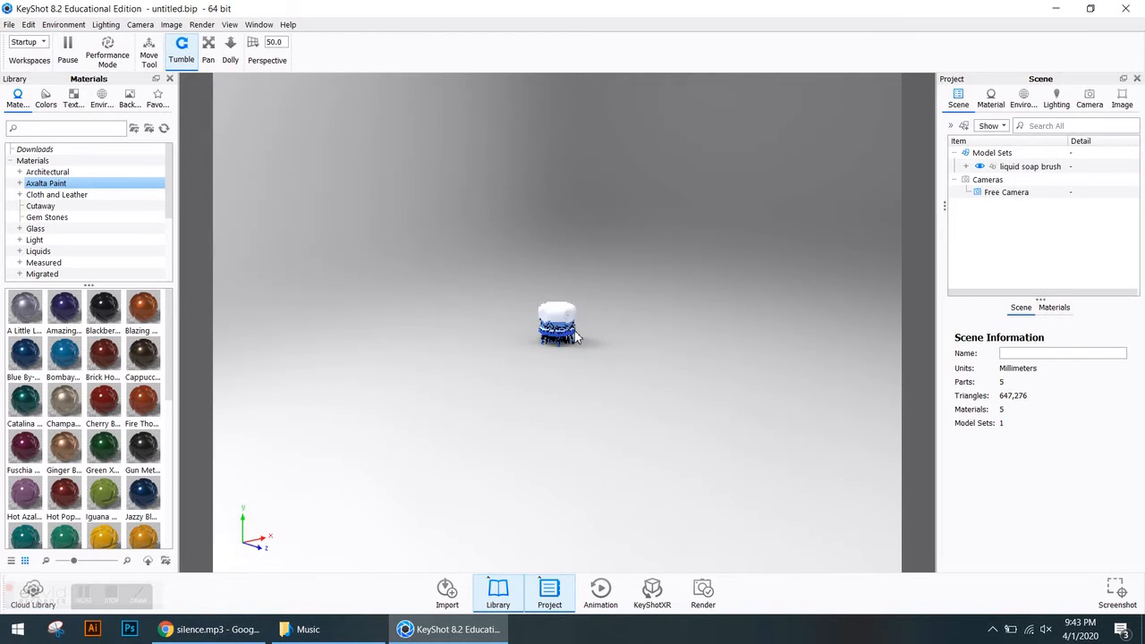
{"action": "scroll", "coordinate": [575, 338], "scroll_direction": "down", "scroll_amount": 4}
{"action": "scroll", "coordinate": [574, 332], "scroll_direction": "down", "scroll_amount": 3}
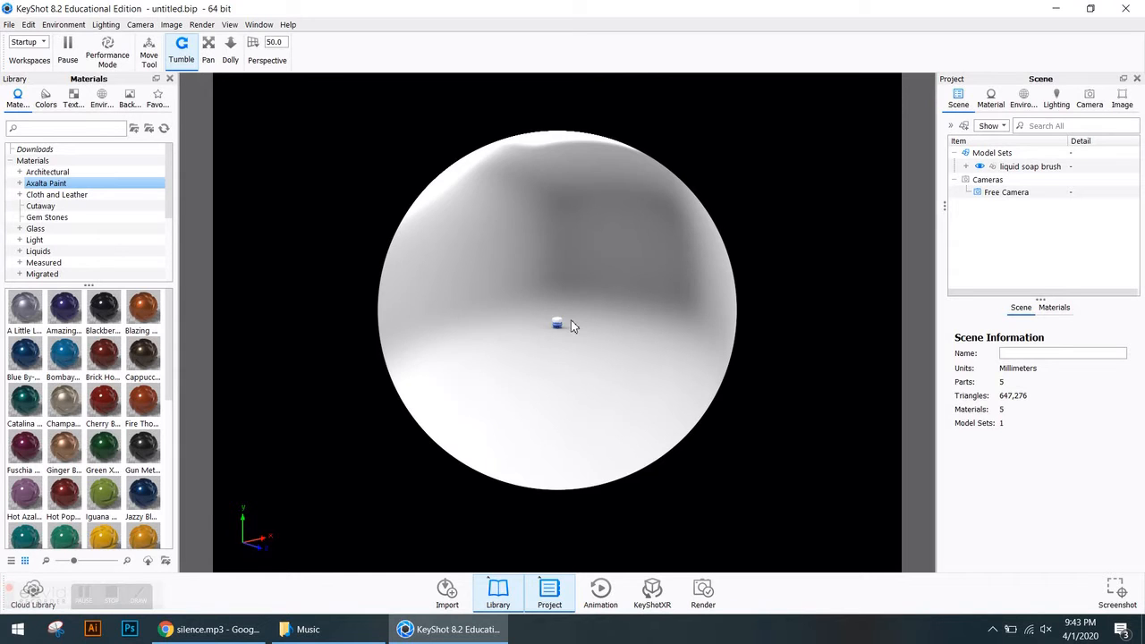
{"action": "scroll", "coordinate": [568, 324], "scroll_direction": "up", "scroll_amount": 4}
{"action": "scroll", "coordinate": [569, 324], "scroll_direction": "up", "scroll_amount": 5}
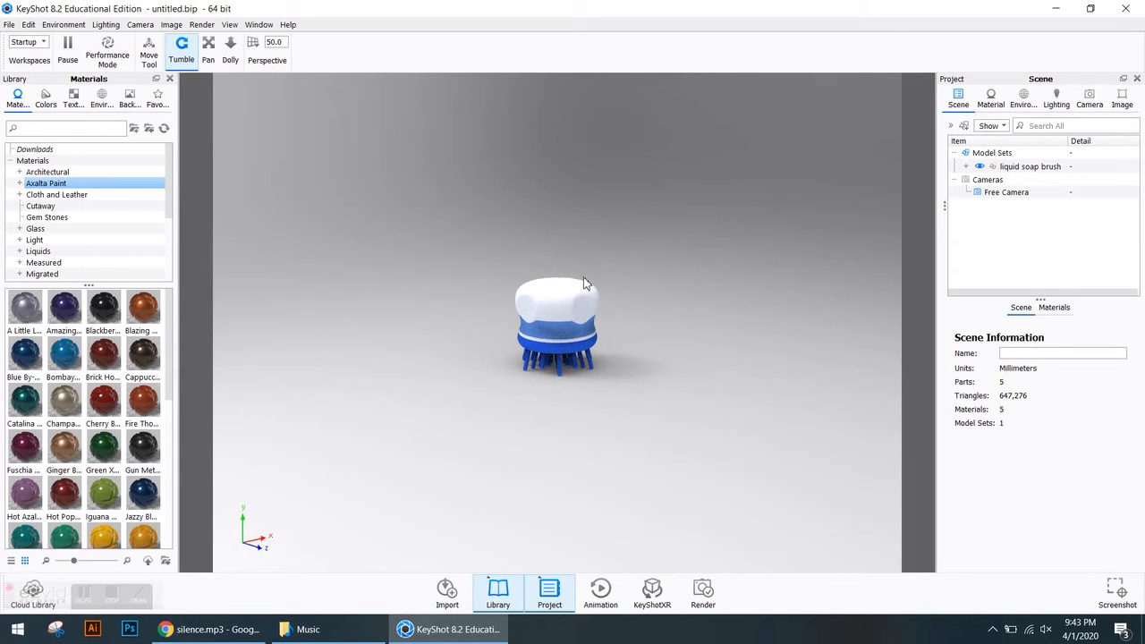
Examine the brush from different angles and positions, and view the options offered for its white top part.
{"action": "mouse_move", "coordinate": [586, 285]}
{"action": "left_mouse_down"}
{"action": "mouse_move", "coordinate": [534, 289]}
{"action": "mouse_move", "coordinate": [459, 245]}
{"action": "mouse_move", "coordinate": [677, 242]}
{"action": "mouse_move", "coordinate": [747, 421]}
{"action": "mouse_move", "coordinate": [869, 305]}
{"action": "mouse_move", "coordinate": [789, 245]}
{"action": "mouse_move", "coordinate": [527, 223]}
{"action": "mouse_move", "coordinate": [703, 276]}
{"action": "mouse_move", "coordinate": [621, 348]}
{"action": "mouse_move", "coordinate": [789, 313]}
{"action": "mouse_move", "coordinate": [823, 319]}
{"action": "left_mouse_up"}
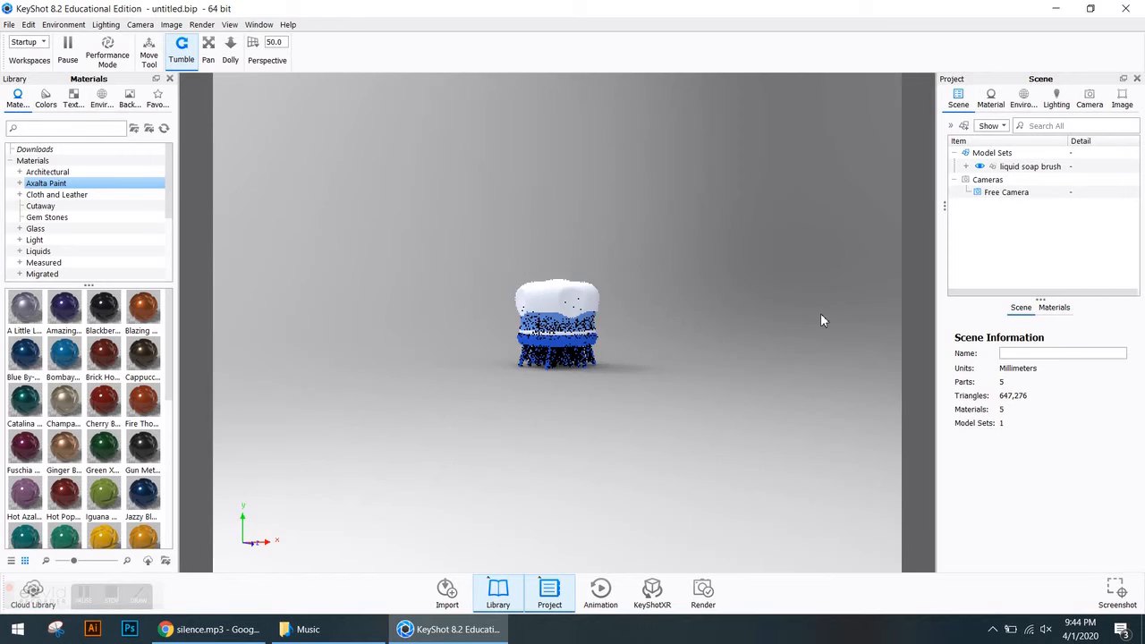
{"action": "right_click", "coordinate": [580, 313]}
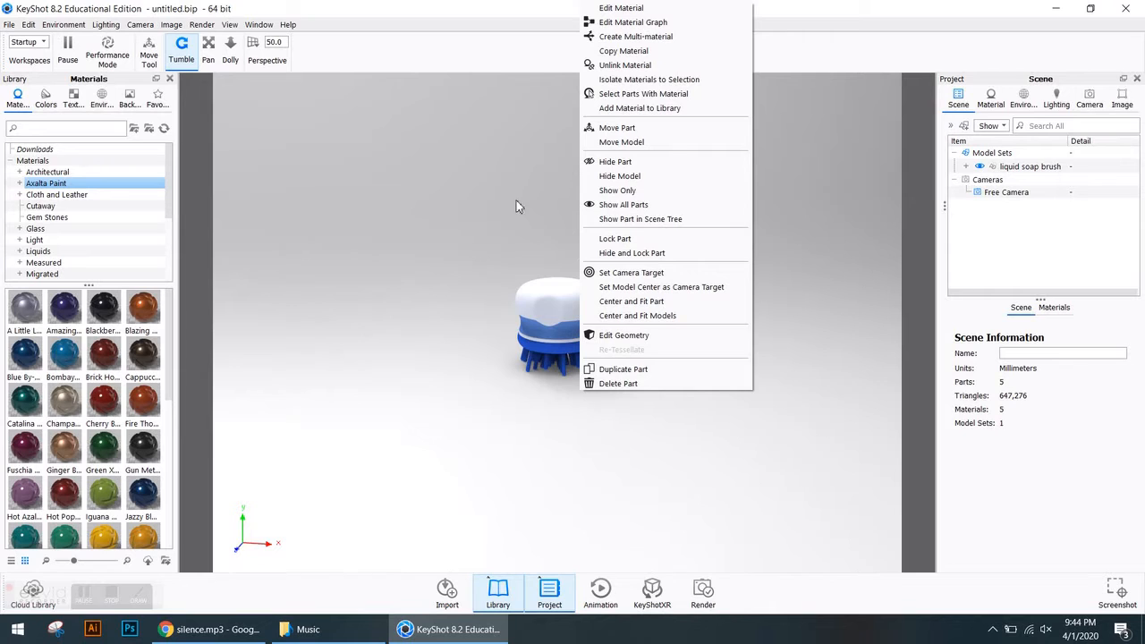
{"action": "left_click", "coordinate": [492, 262]}
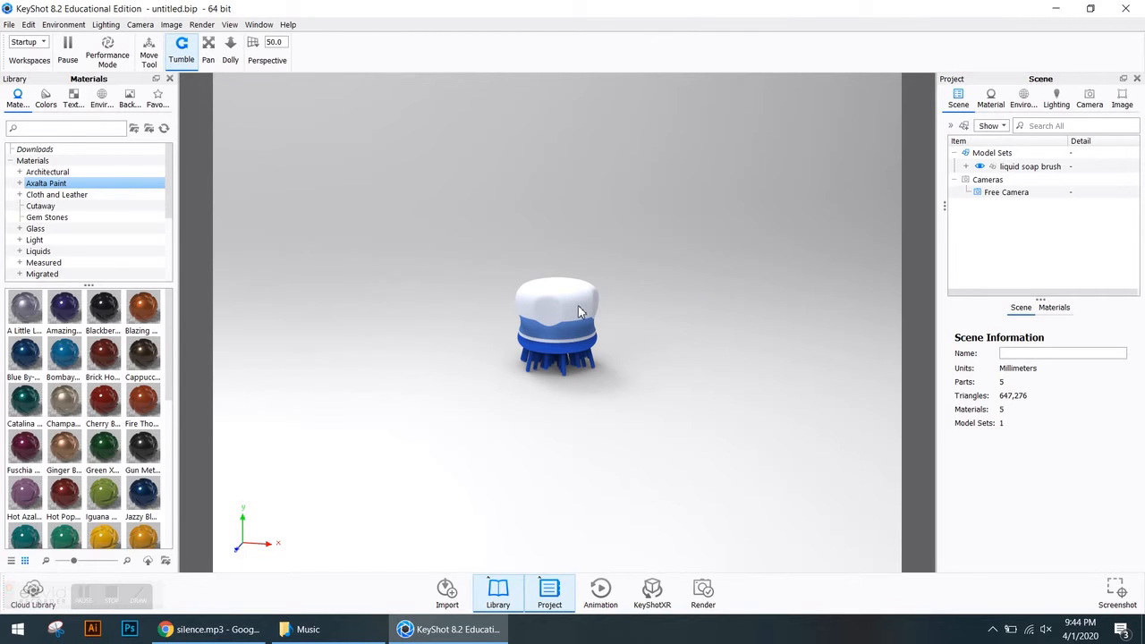
{"action": "middle_click_drag", "start_coordinate": [577, 305], "coordinate": [609, 323]}
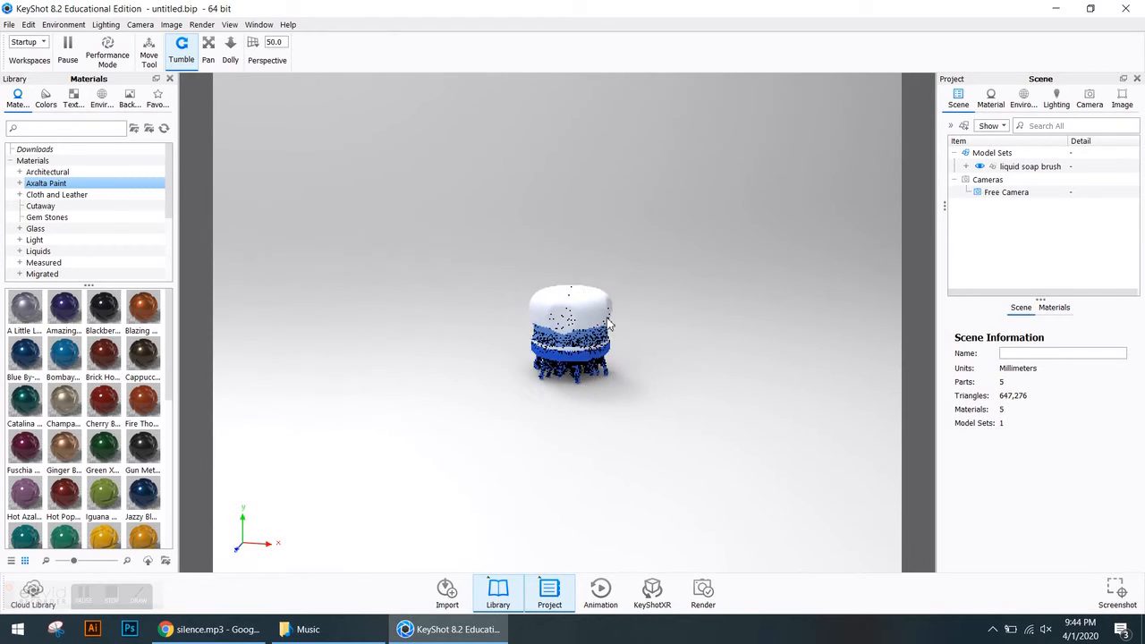
{"action": "scroll", "coordinate": [597, 331], "scroll_direction": "down", "scroll_amount": 3}
{"action": "scroll", "coordinate": [590, 329], "scroll_direction": "up", "scroll_amount": 6}
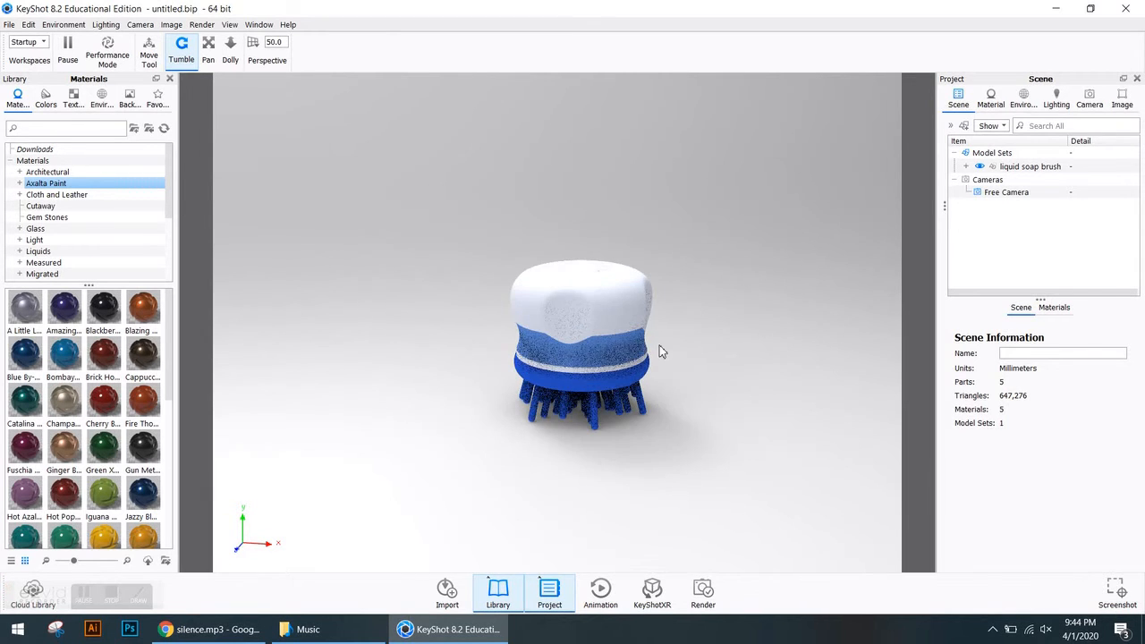
{"action": "mouse_move", "coordinate": [465, 347]}
{"action": "left_mouse_down"}
{"action": "mouse_move", "coordinate": [572, 382]}
{"action": "mouse_move", "coordinate": [725, 319]}
{"action": "mouse_move", "coordinate": [639, 290]}
{"action": "mouse_move", "coordinate": [425, 270]}
{"action": "mouse_move", "coordinate": [351, 316]}
{"action": "mouse_move", "coordinate": [365, 335]}
{"action": "mouse_move", "coordinate": [476, 350]}
{"action": "mouse_move", "coordinate": [400, 298]}
{"action": "left_mouse_up"}
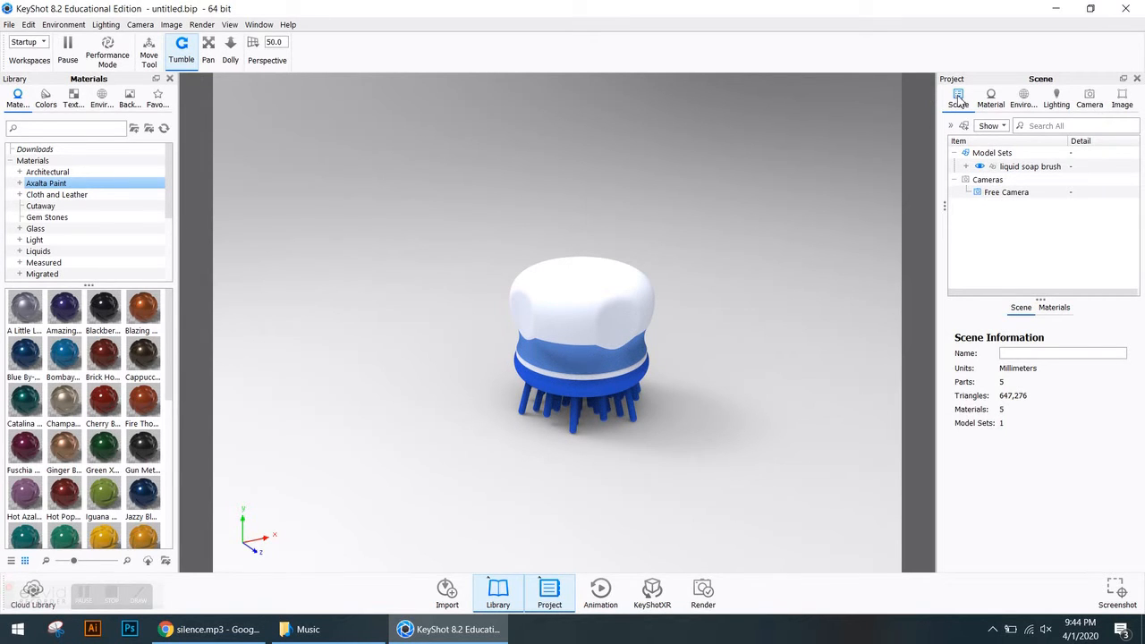
Expand the liquid soap brush model set down to its individual parts and enlarge the scene tree to fit them.
{"action": "left_click", "coordinate": [966, 167]}
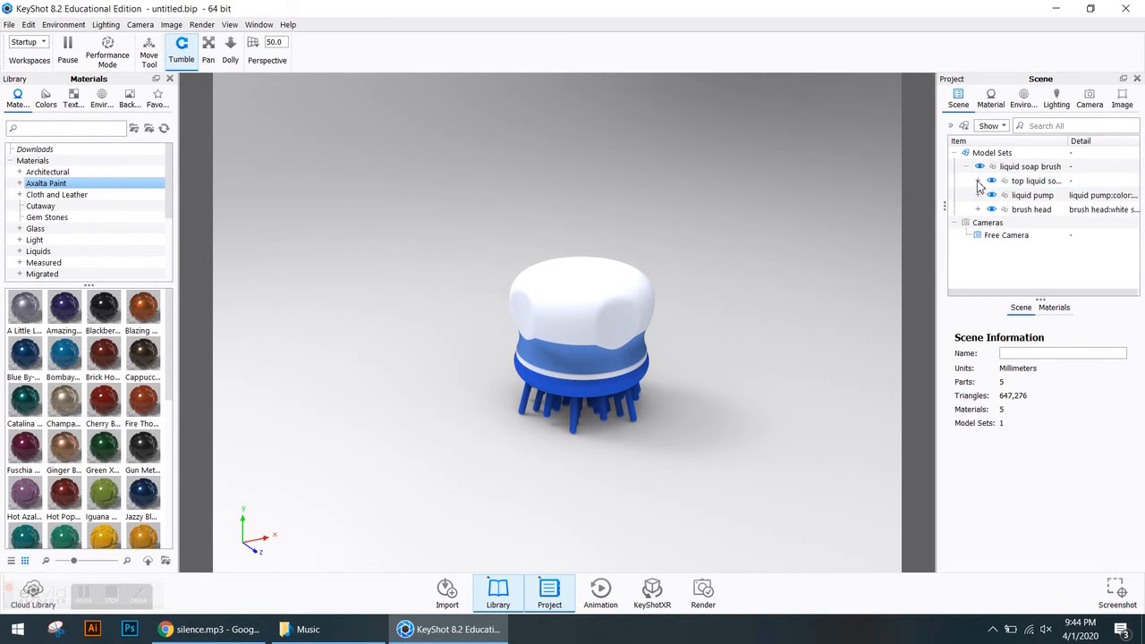
{"action": "left_click", "coordinate": [979, 184]}
{"action": "left_click", "coordinate": [990, 195]}
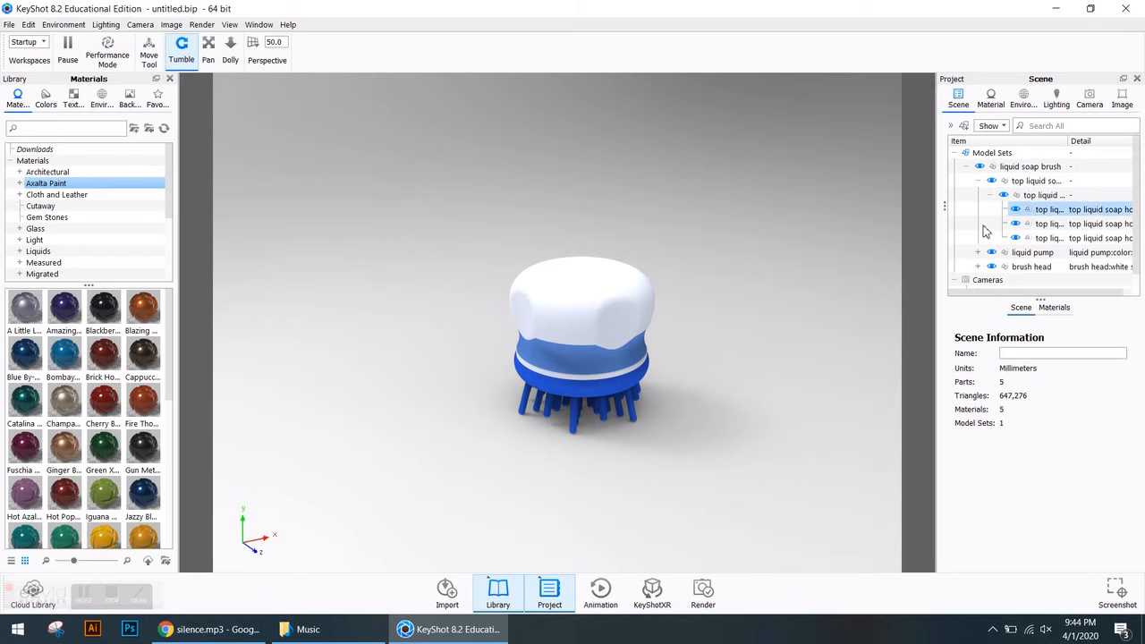
{"action": "left_click", "coordinate": [977, 253]}
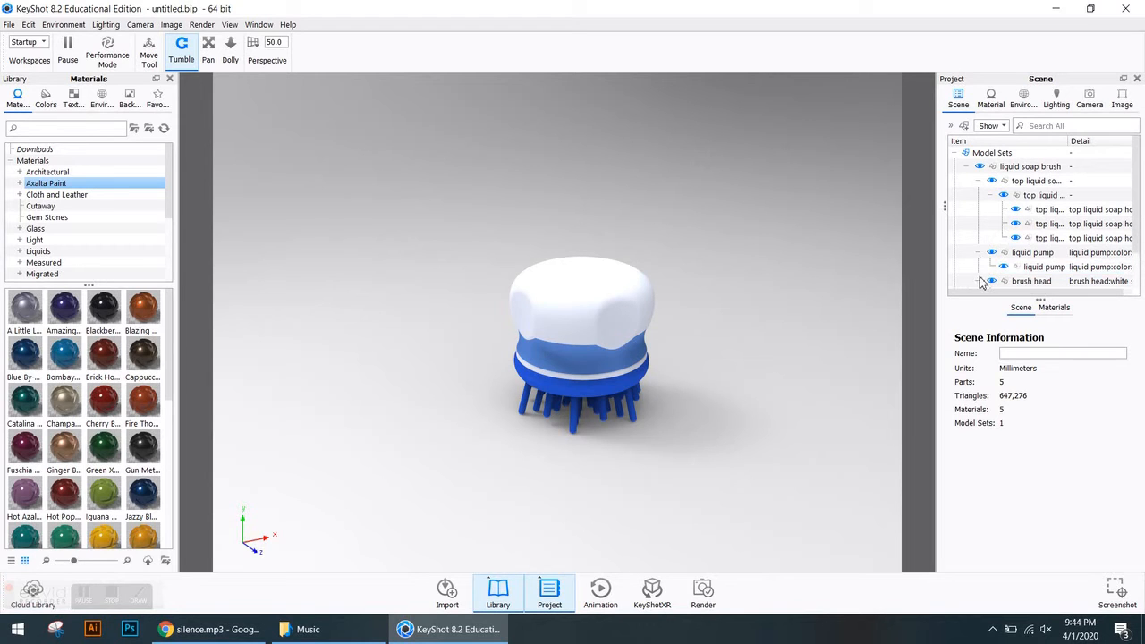
{"action": "left_click_drag", "start_coordinate": [981, 303], "coordinate": [993, 395]}
{"action": "left_click", "coordinate": [1042, 213]}
Hide the top liquid soap housing, the liquid pump and the brush head in turn, and show all three again.
{"action": "left_click", "coordinate": [997, 185]}
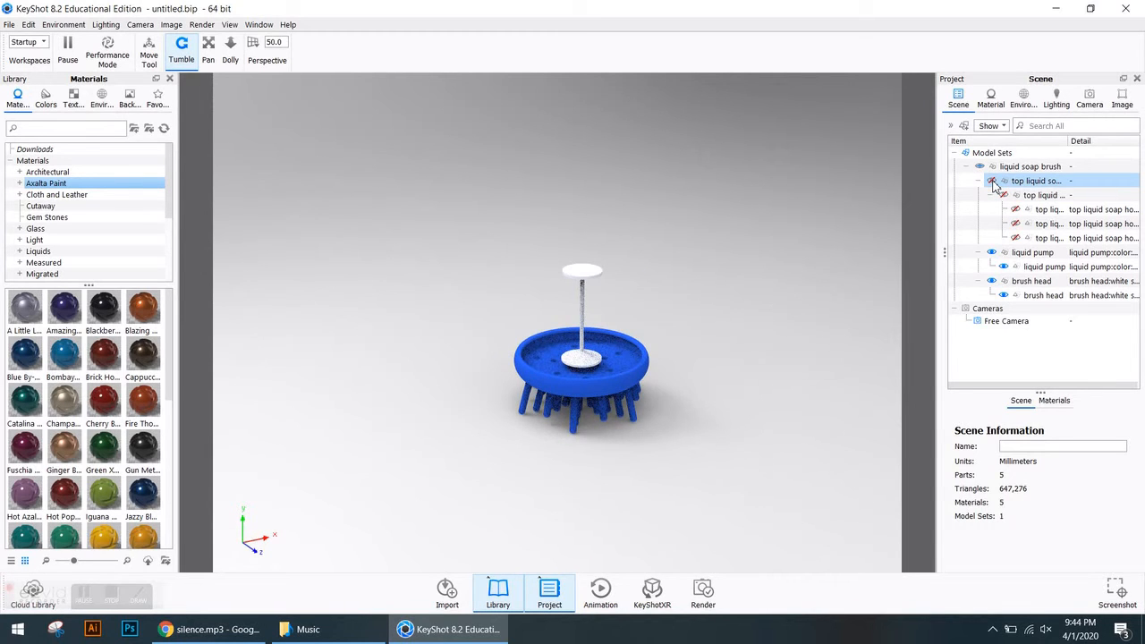
{"action": "left_click", "coordinate": [994, 255]}
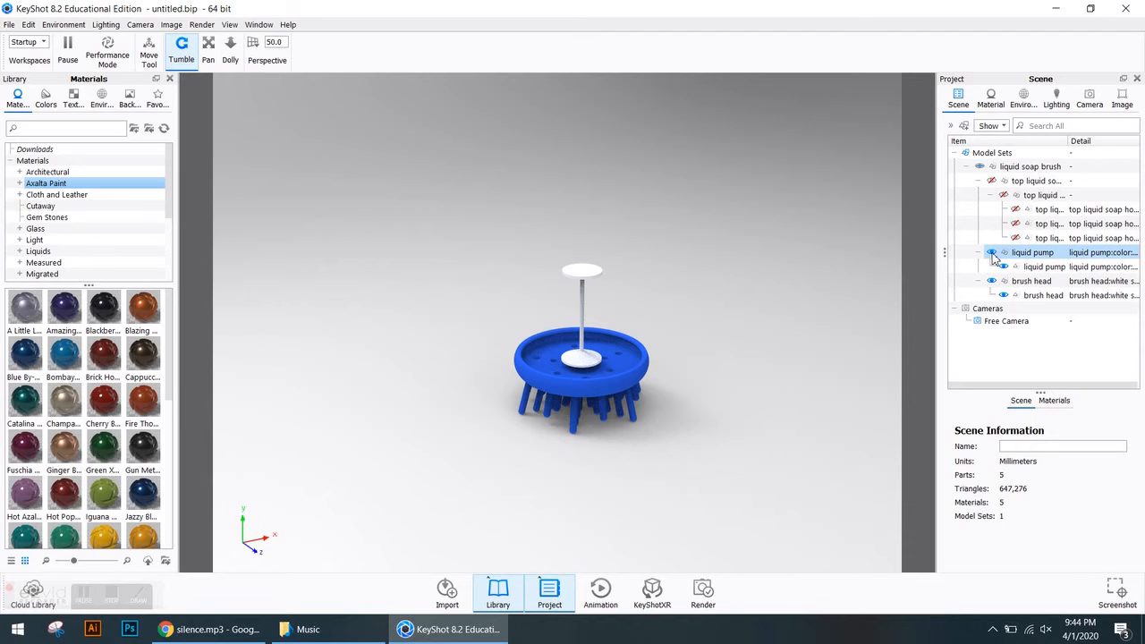
{"action": "left_click", "coordinate": [991, 253]}
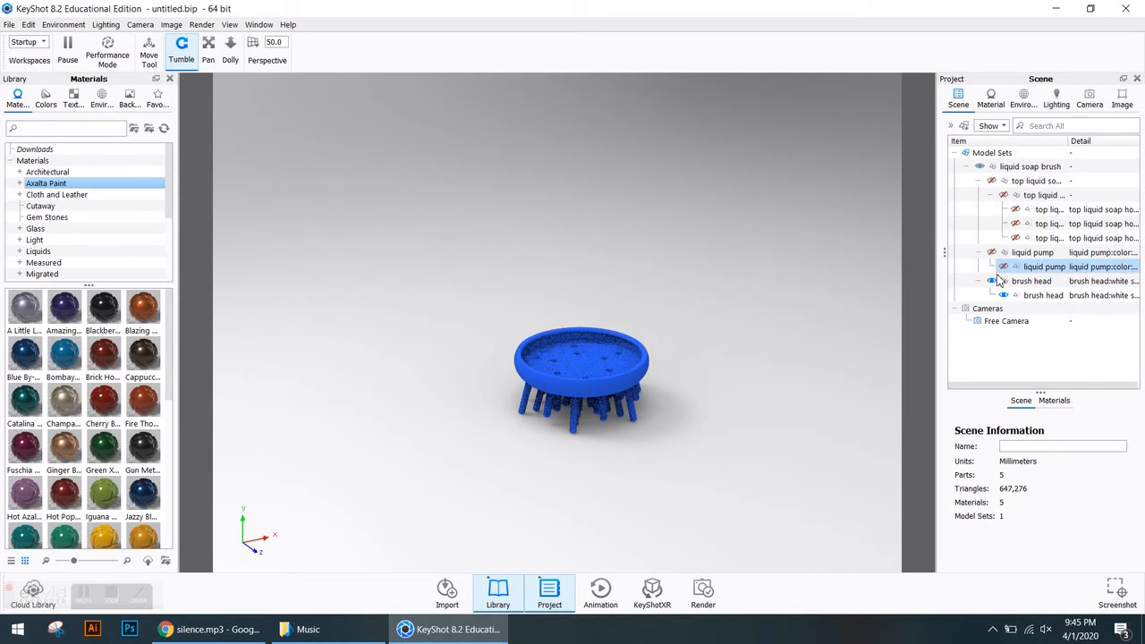
{"action": "left_click", "coordinate": [991, 282]}
{"action": "left_click", "coordinate": [991, 282]}
{"action": "left_click", "coordinate": [991, 253]}
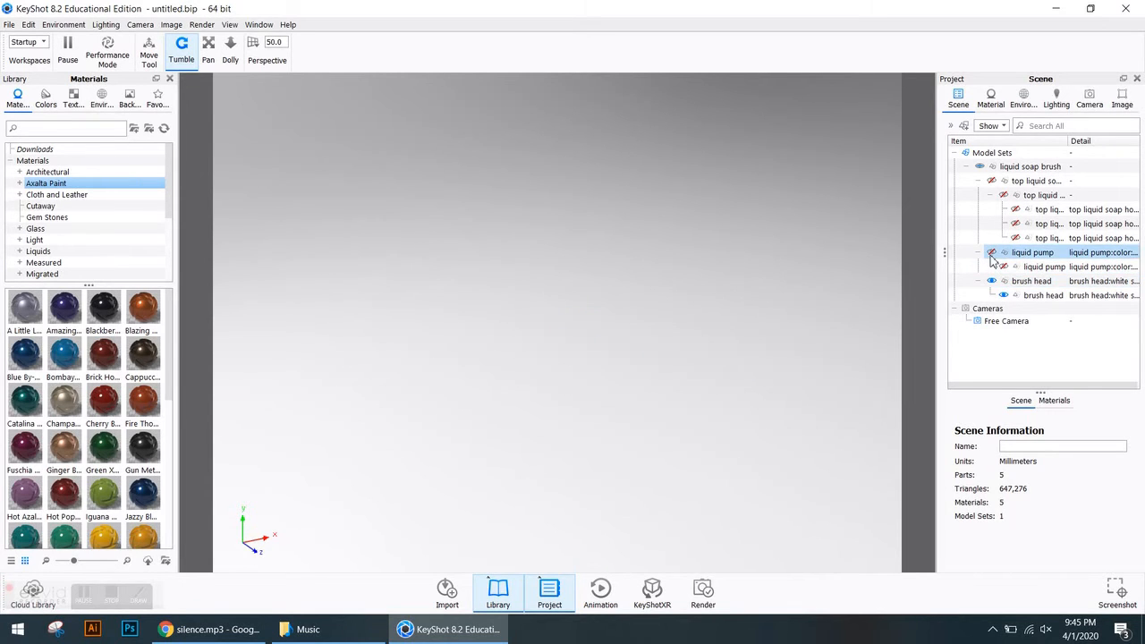
{"action": "left_click", "coordinate": [1003, 195]}
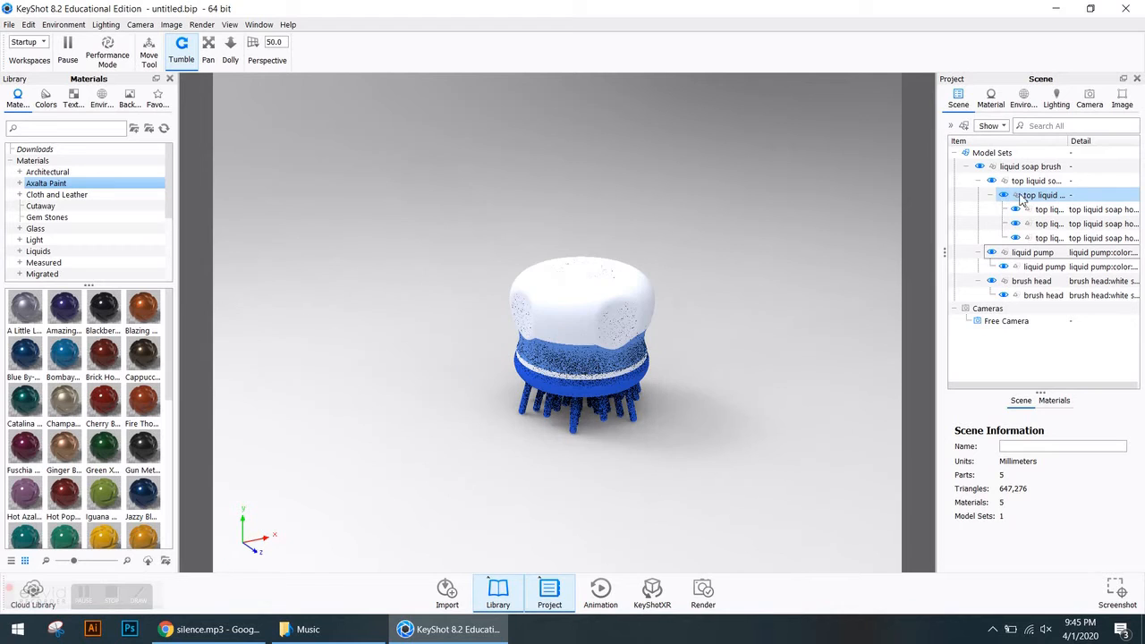
Hide the first part listed under the top liquid soap housing and show it again.
{"action": "left_click", "coordinate": [1019, 212]}
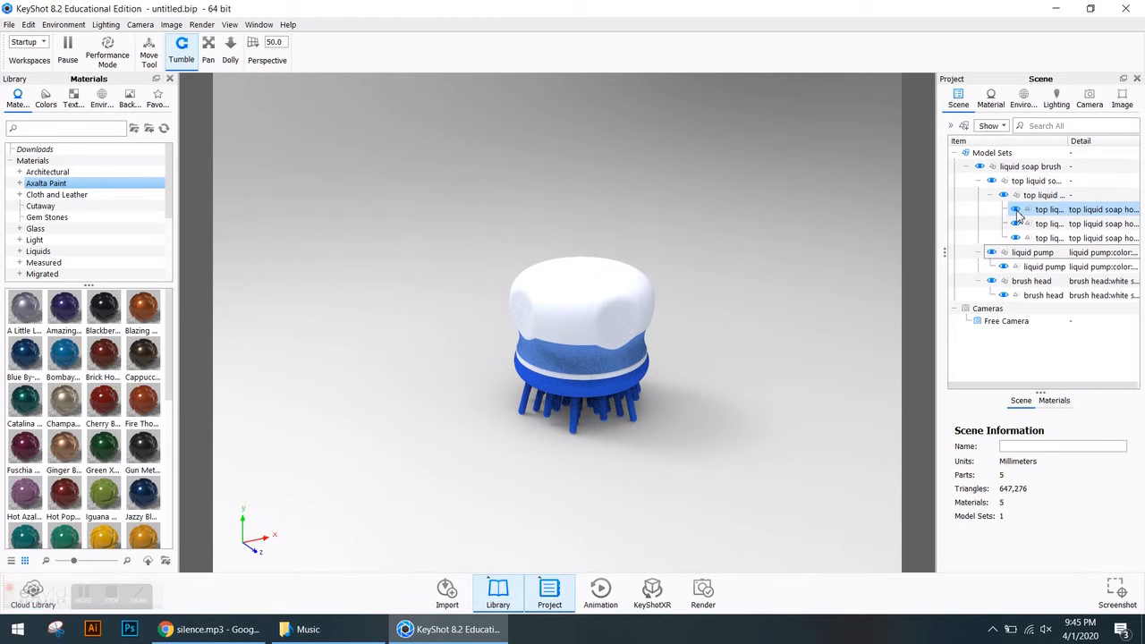
{"action": "left_click", "coordinate": [1015, 209]}
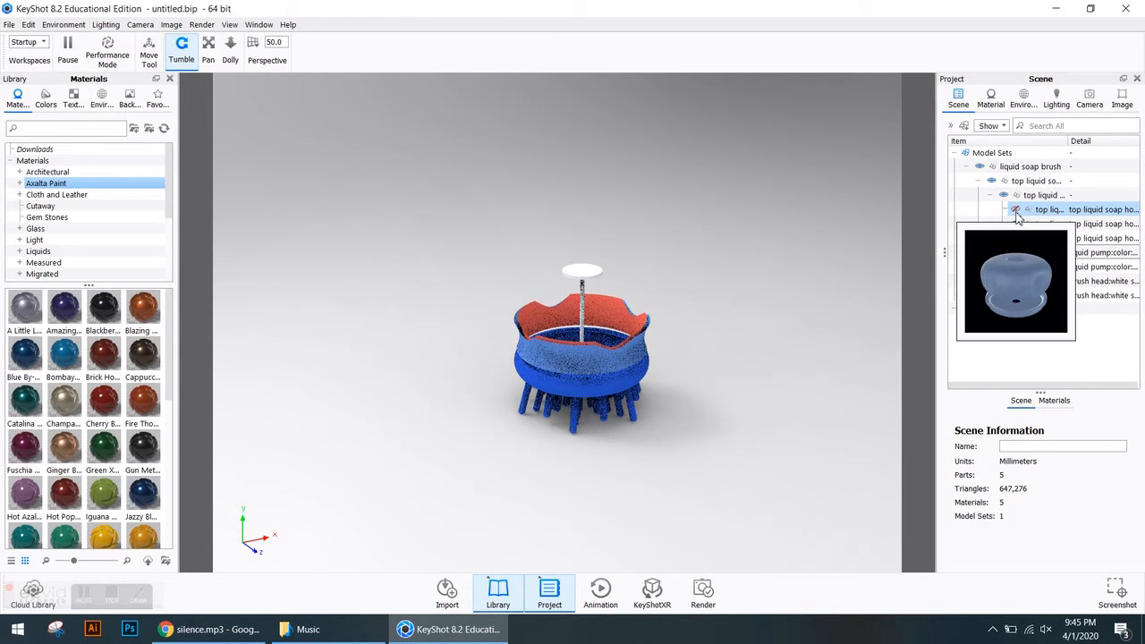
{"action": "mouse_move", "coordinate": [1016, 231]}
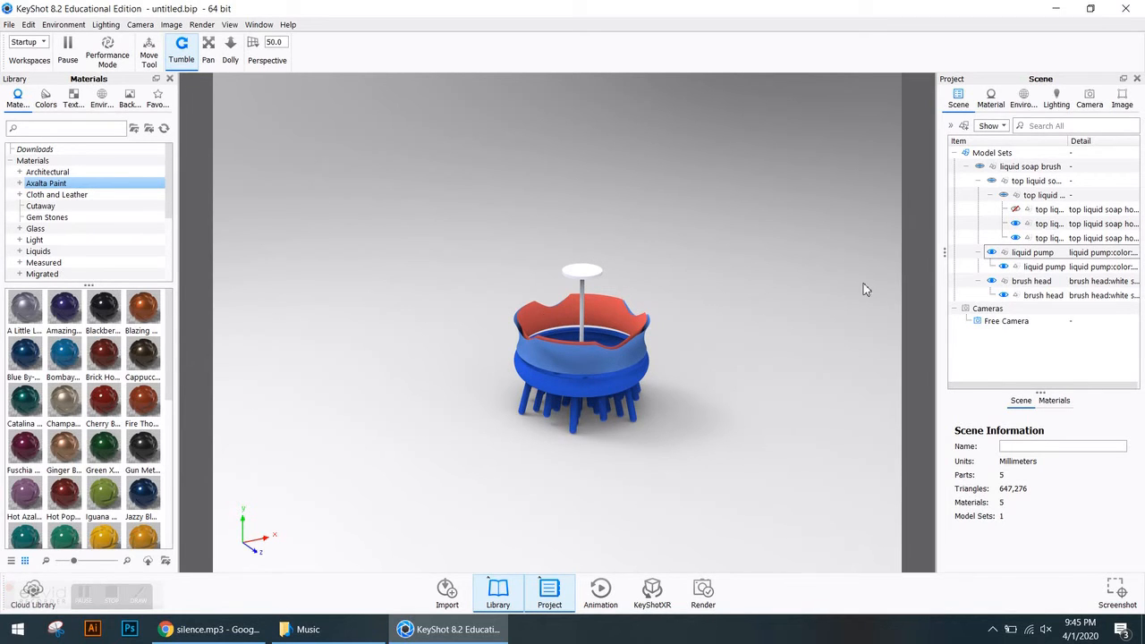
{"action": "left_click", "coordinate": [1016, 212]}
{"action": "left_click", "coordinate": [1015, 211]}
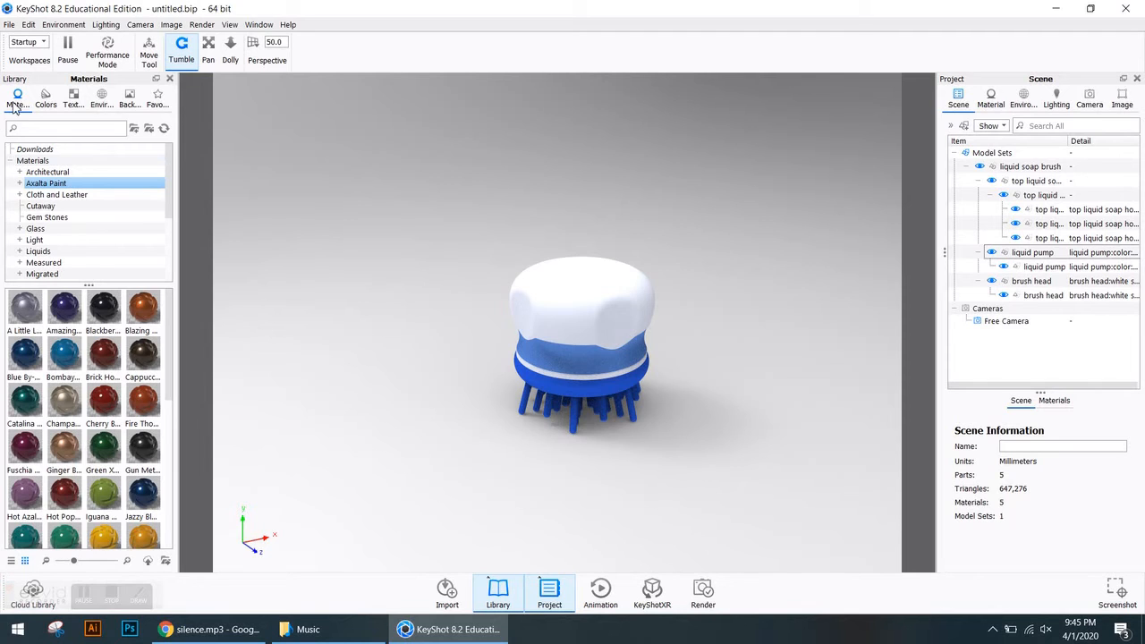
Search the material library for "plastic" and apply Hard Rough Plastic Blue to the white top part of the brush.
{"action": "left_click", "coordinate": [37, 128]}
{"action": "type", "text": "plastic"}
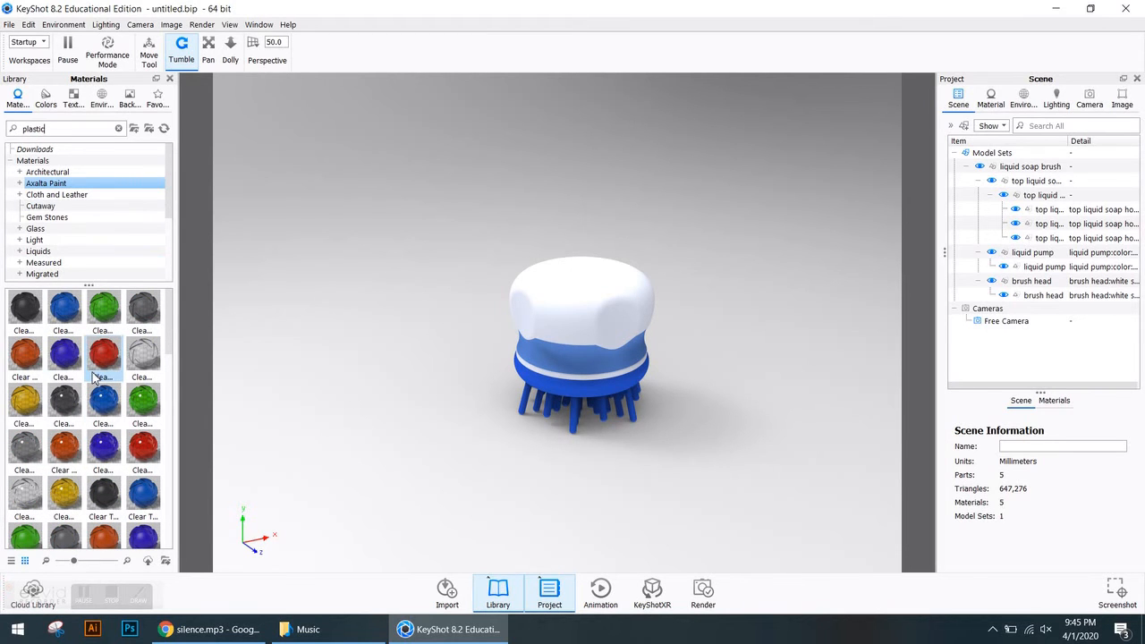
{"action": "scroll", "coordinate": [80, 364], "scroll_direction": "down", "scroll_amount": 3}
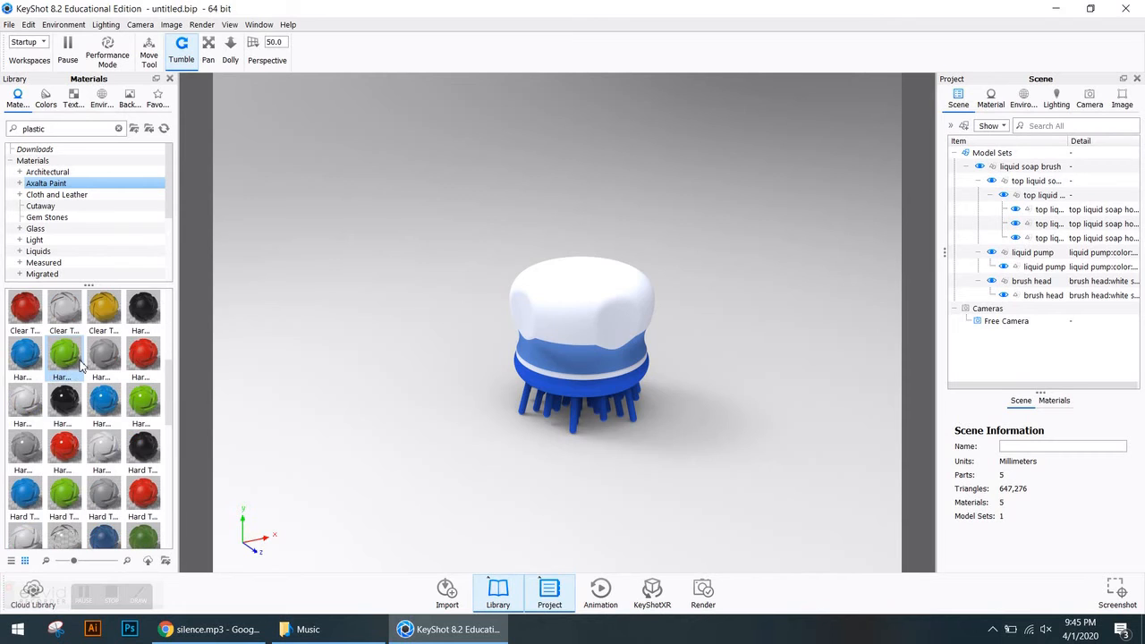
{"action": "scroll", "coordinate": [80, 364], "scroll_direction": "down", "scroll_amount": 3}
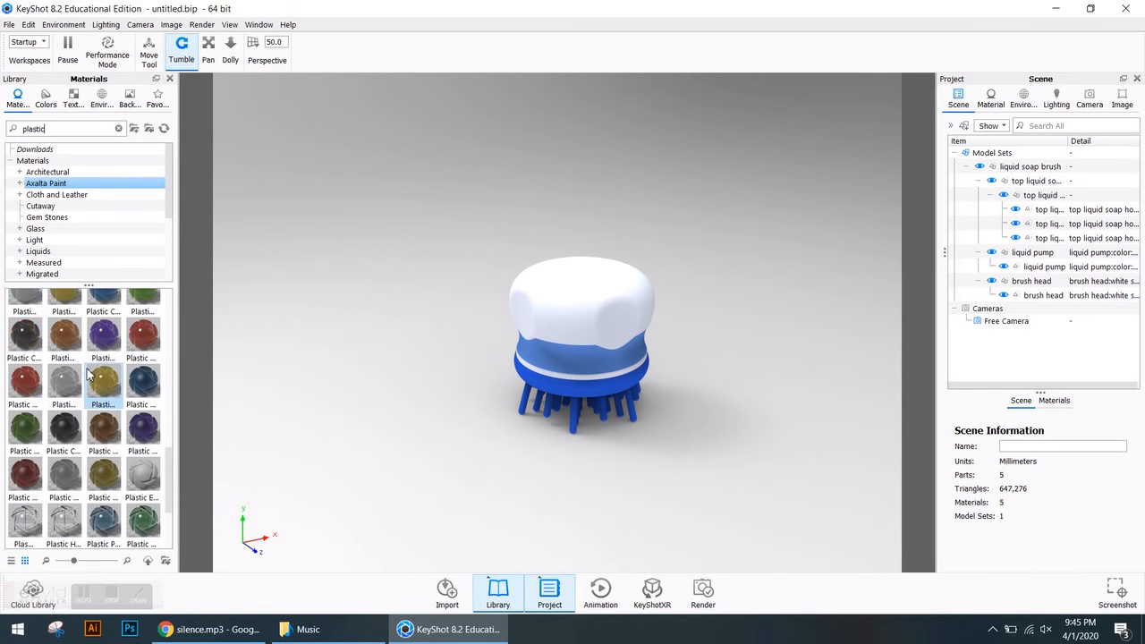
{"action": "scroll", "coordinate": [89, 375], "scroll_direction": "up", "scroll_amount": 3}
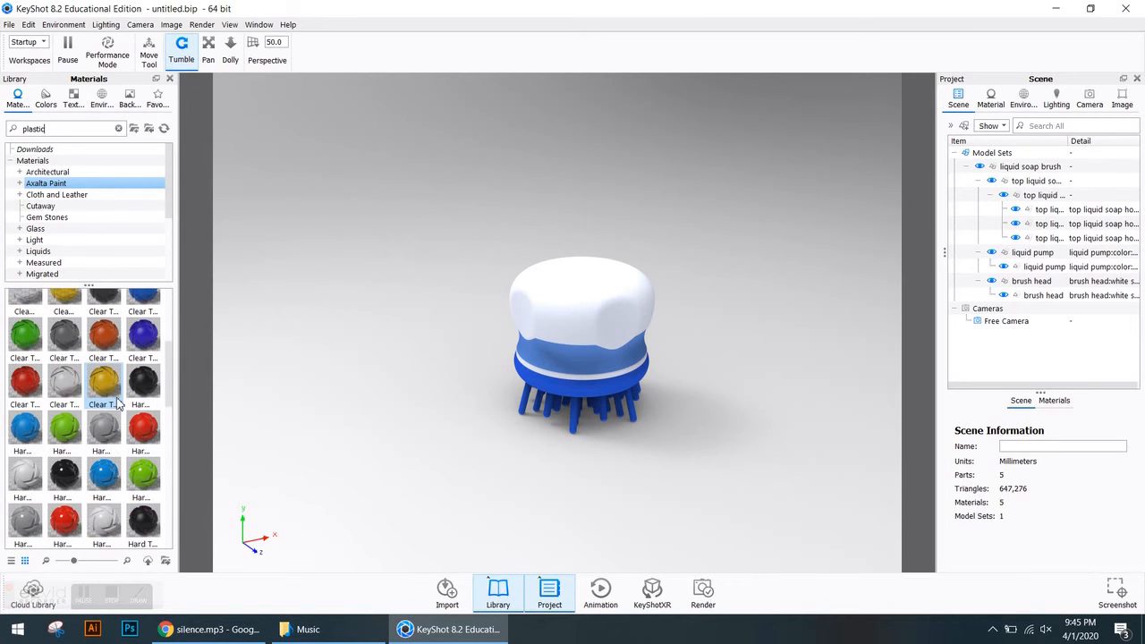
{"action": "left_click_drag", "start_coordinate": [25, 429], "coordinate": [543, 379]}
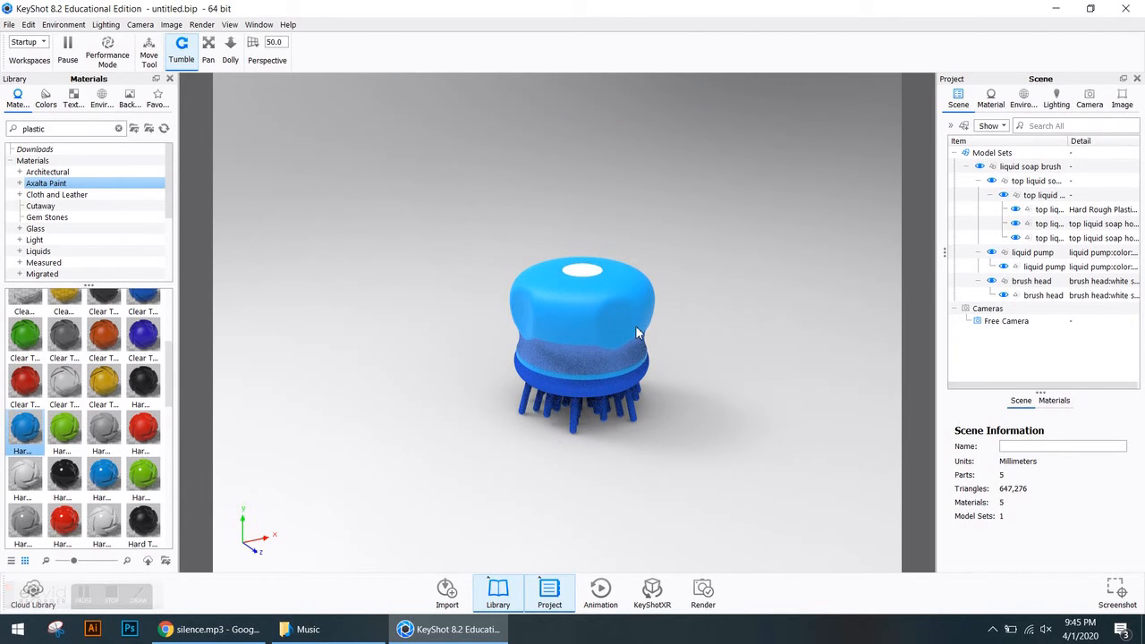
Change the diffuse color of the top part's Hard Rough Plastic Blue material to pale blue #DBE8F6.
{"action": "double_click", "coordinate": [564, 304]}
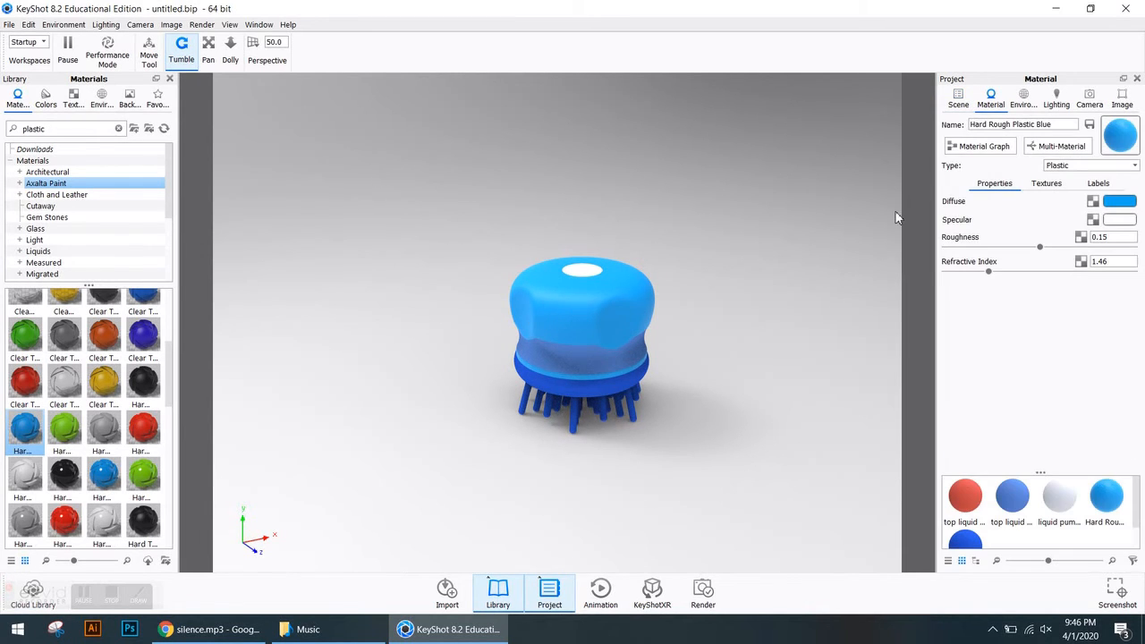
{"action": "left_click", "coordinate": [1125, 202]}
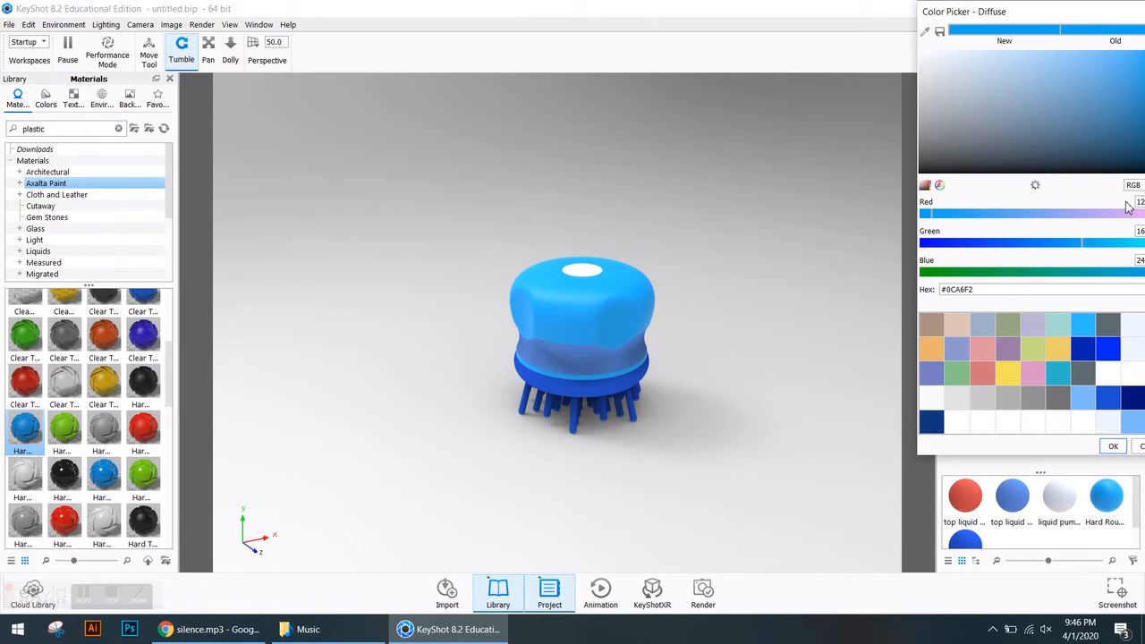
{"action": "left_click", "coordinate": [1012, 80]}
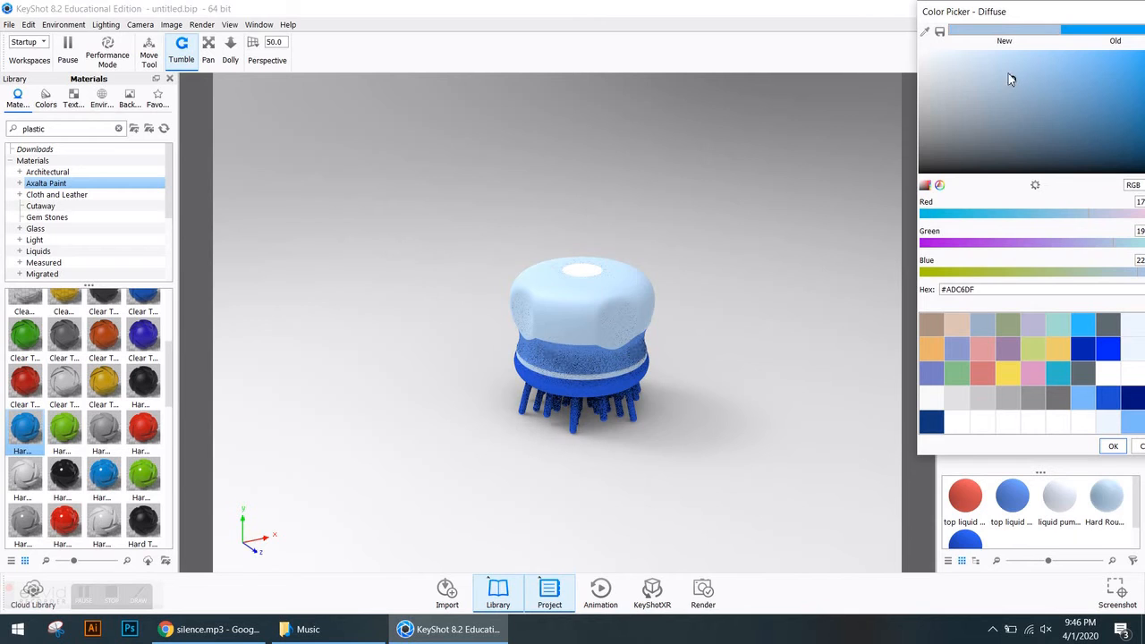
{"action": "left_click", "coordinate": [955, 57]}
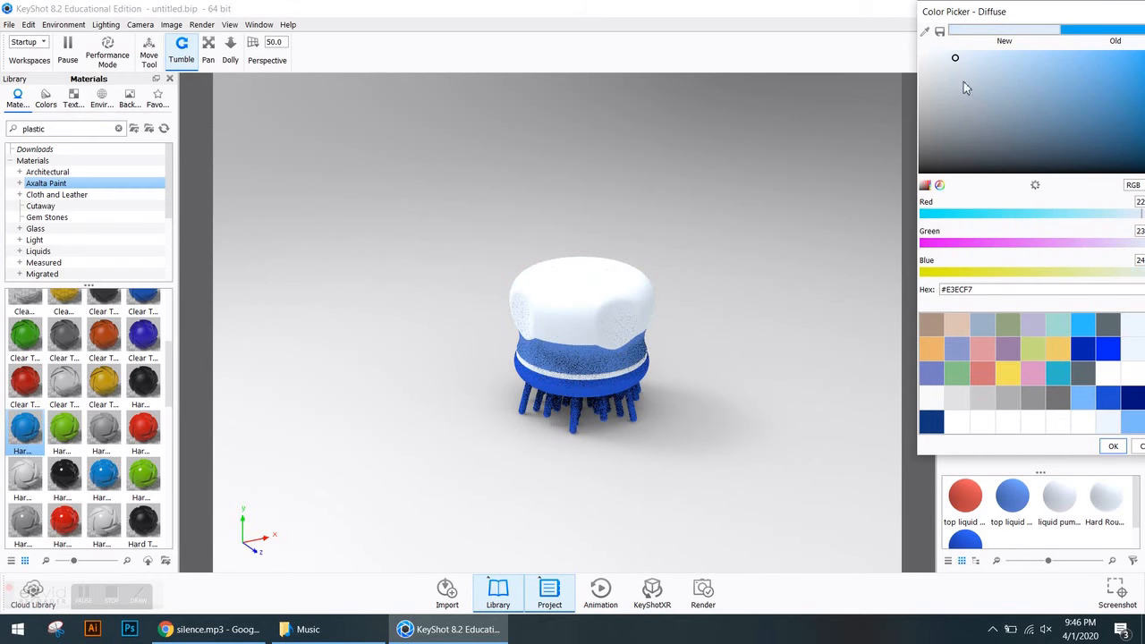
{"action": "left_click", "coordinate": [966, 58]}
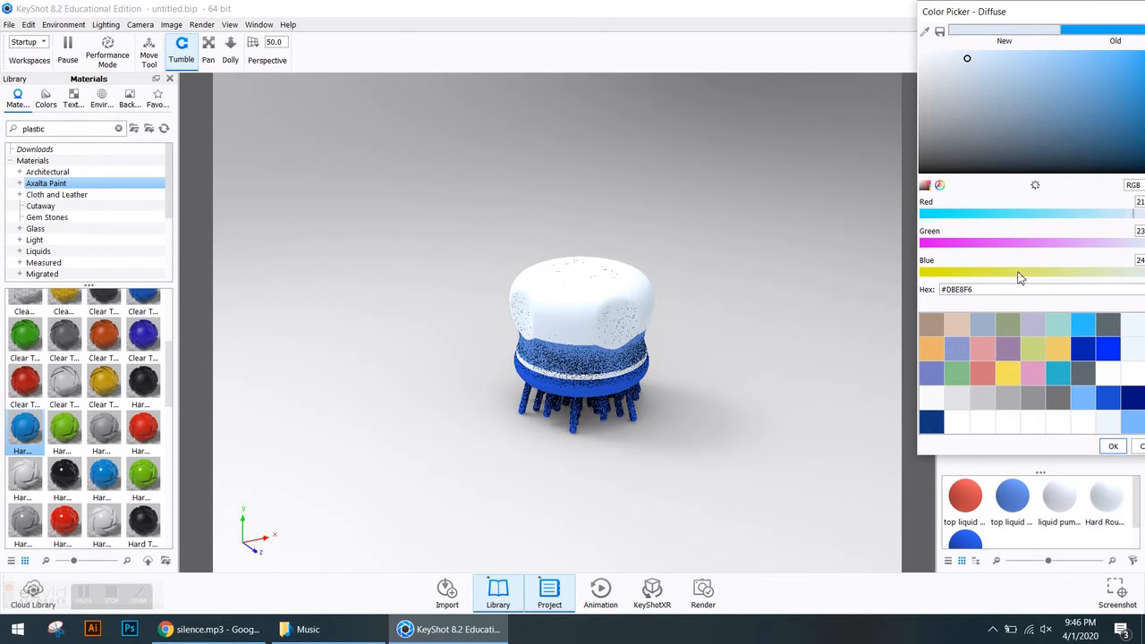
{"action": "left_click", "coordinate": [1113, 447]}
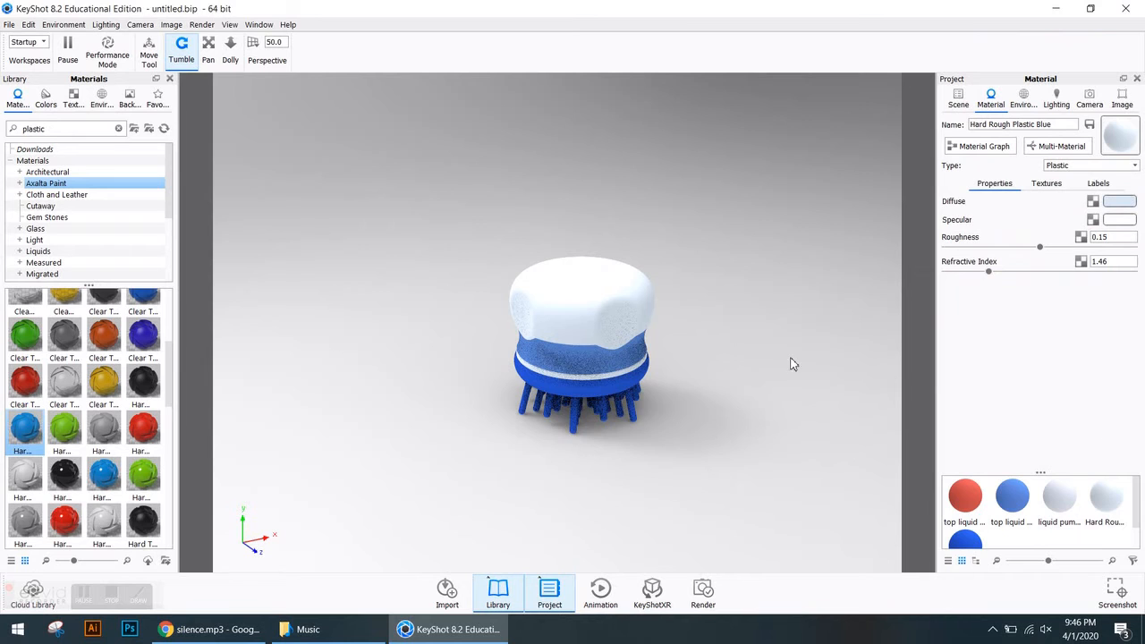
Apply the dark blue Clear Textured Plastic material to the liquid pump at the center of the brush top.
{"action": "left_click", "coordinate": [146, 344]}
{"action": "left_click_drag", "start_coordinate": [146, 345], "coordinate": [583, 274]}
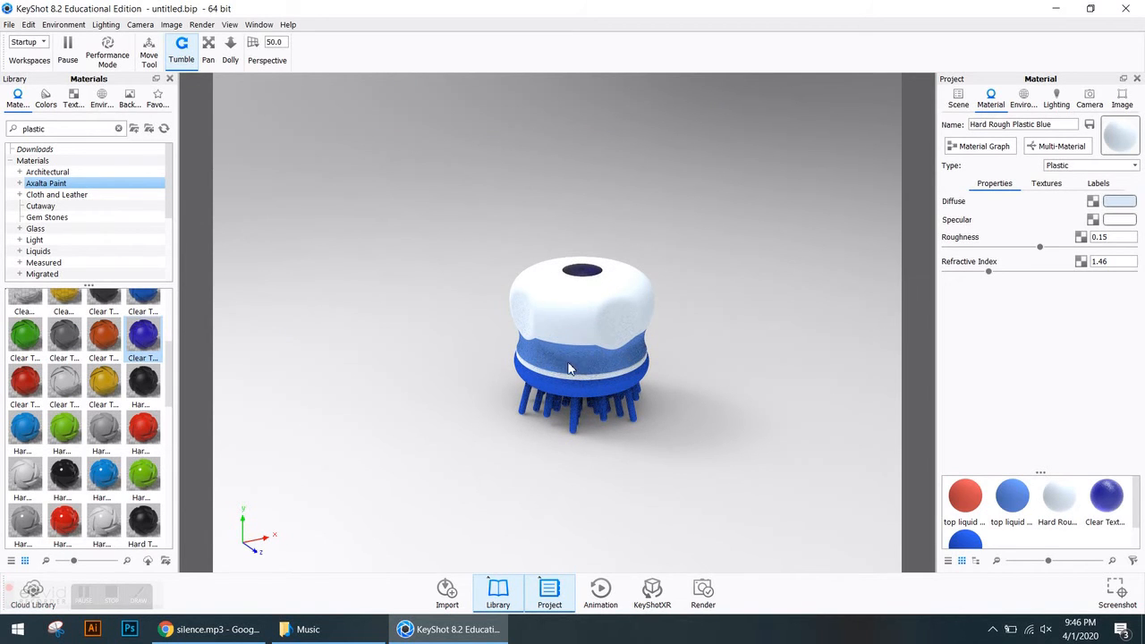
Search the material library for "clear plastic" and apply the black Clear Shiny Plastic to the band below the white top part.
{"action": "left_click_drag", "start_coordinate": [68, 131], "coordinate": [3, 113]}
{"action": "type", "text": "clea"}
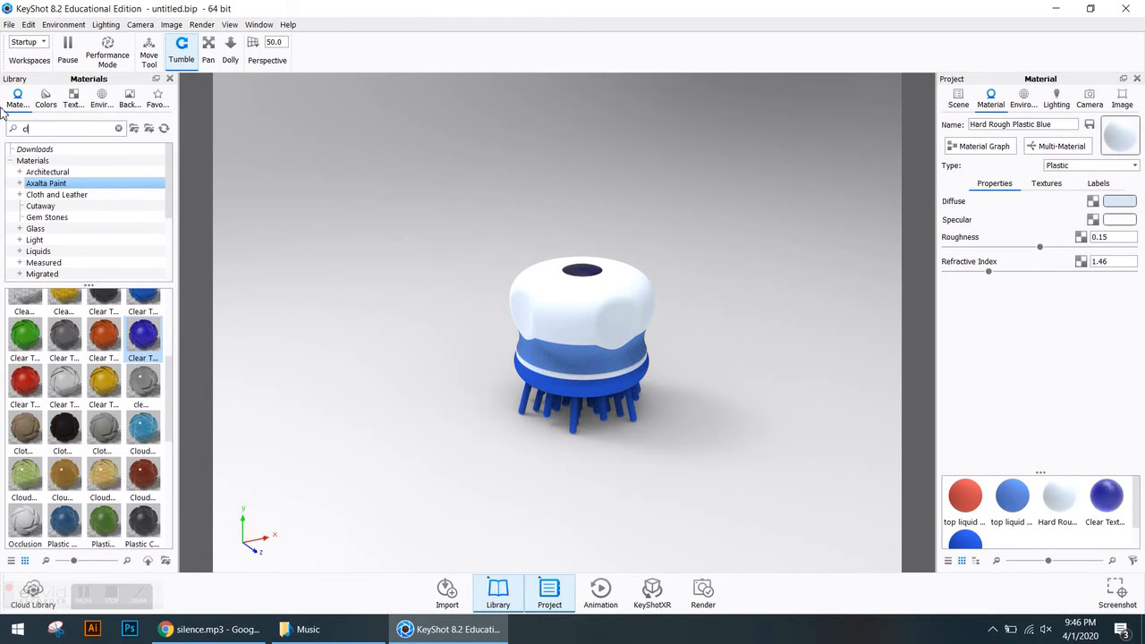
{"action": "type", "text": "r "}
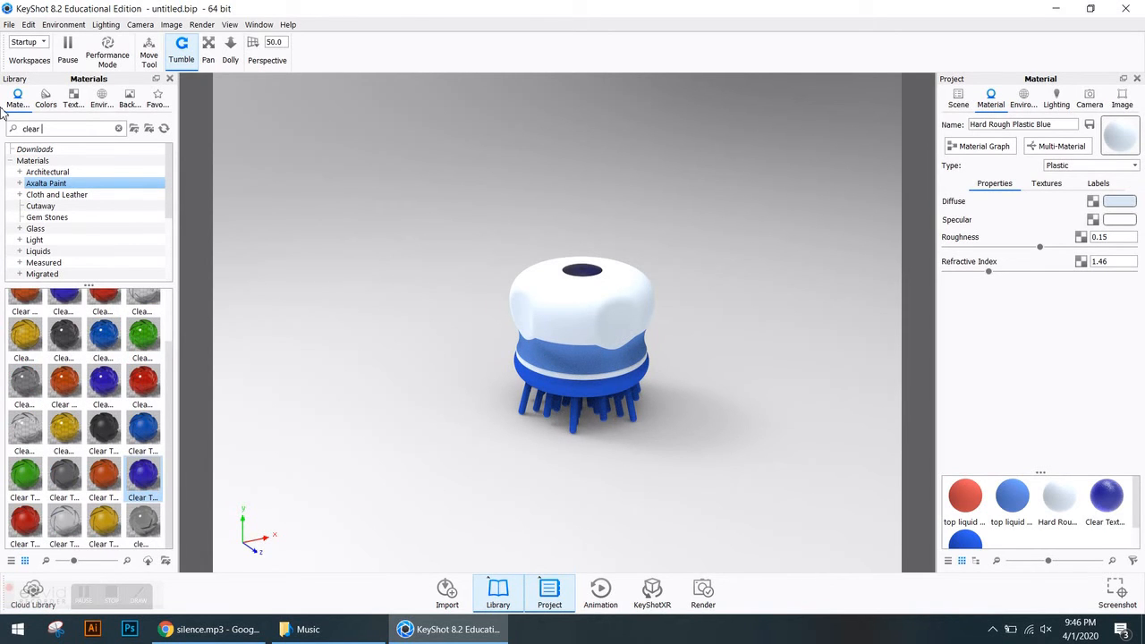
{"action": "type", "text": "plastic"}
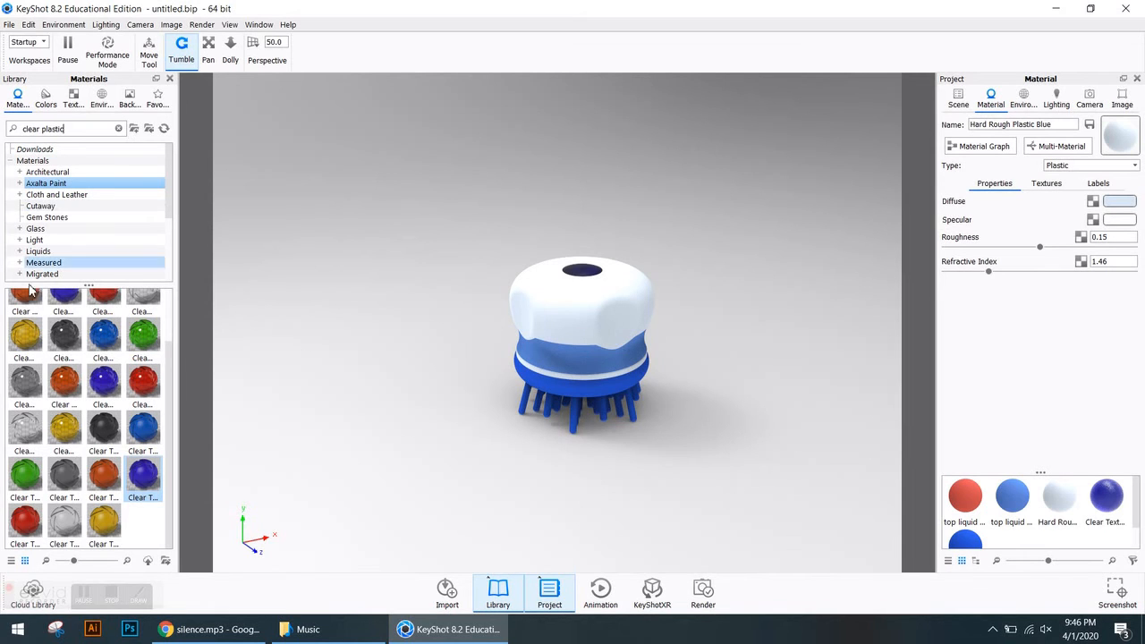
{"action": "scroll", "coordinate": [140, 335], "scroll_direction": "up", "scroll_amount": 1}
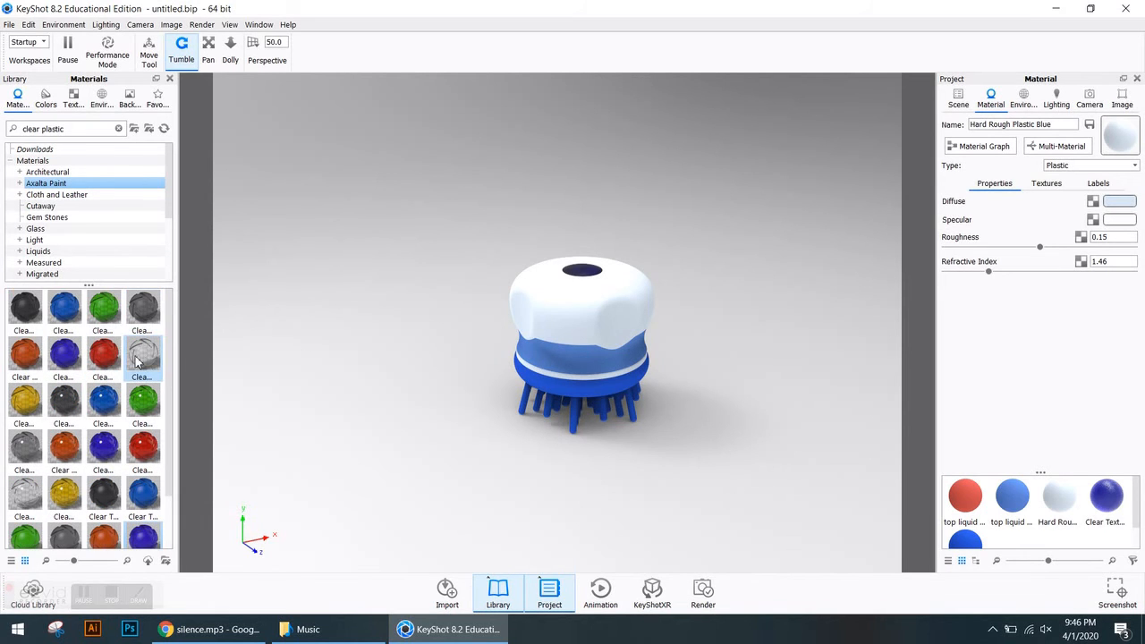
{"action": "left_click_drag", "start_coordinate": [64, 405], "coordinate": [590, 375]}
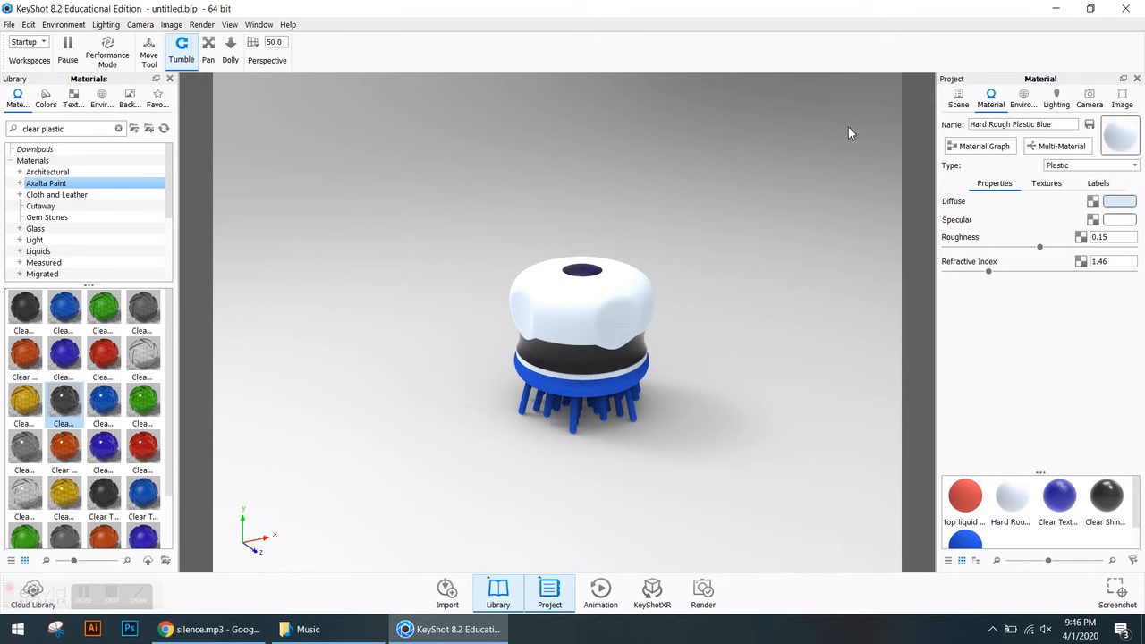
Hide the white top part and the red inner housing part, and show the white top part again.
{"action": "left_click", "coordinate": [950, 99]}
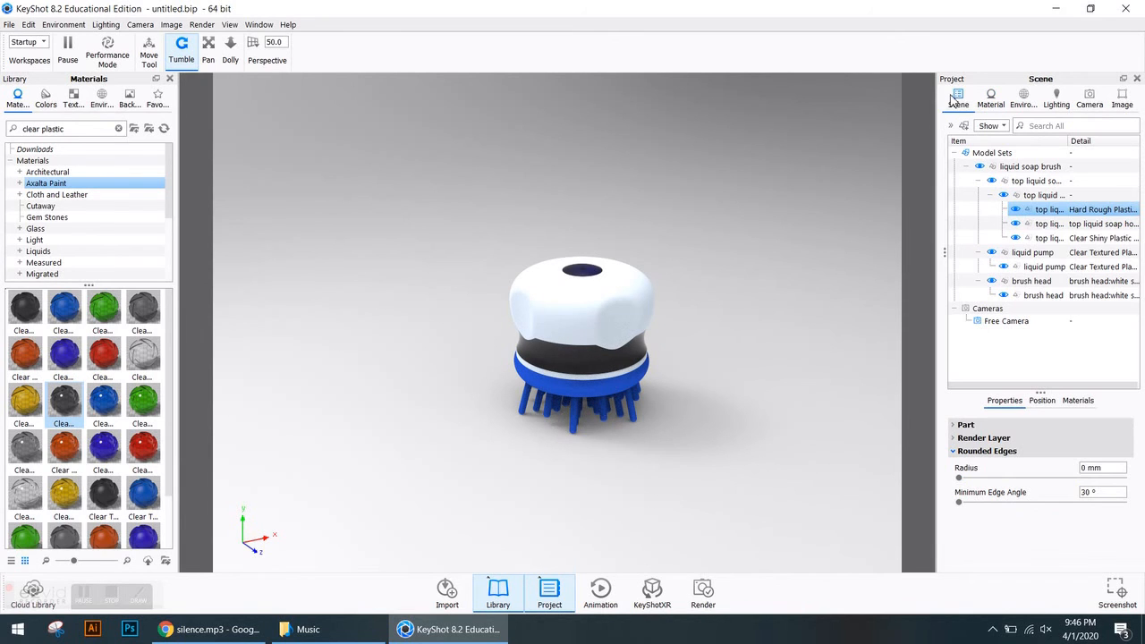
{"action": "left_click", "coordinate": [1015, 209]}
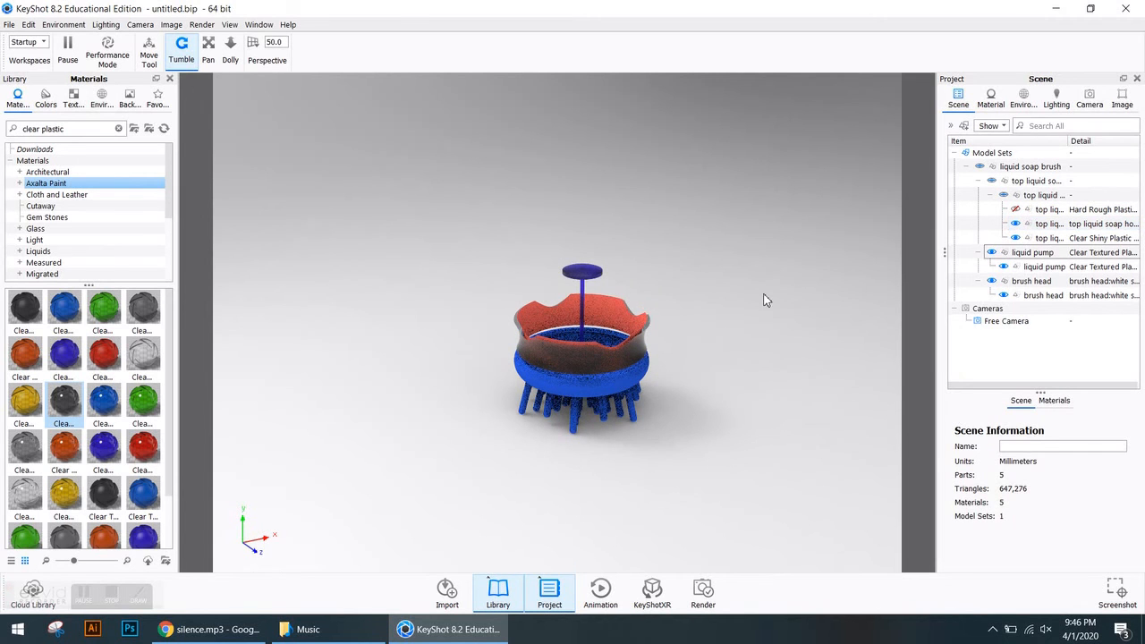
{"action": "scroll", "coordinate": [547, 348], "scroll_direction": "up", "scroll_amount": 3}
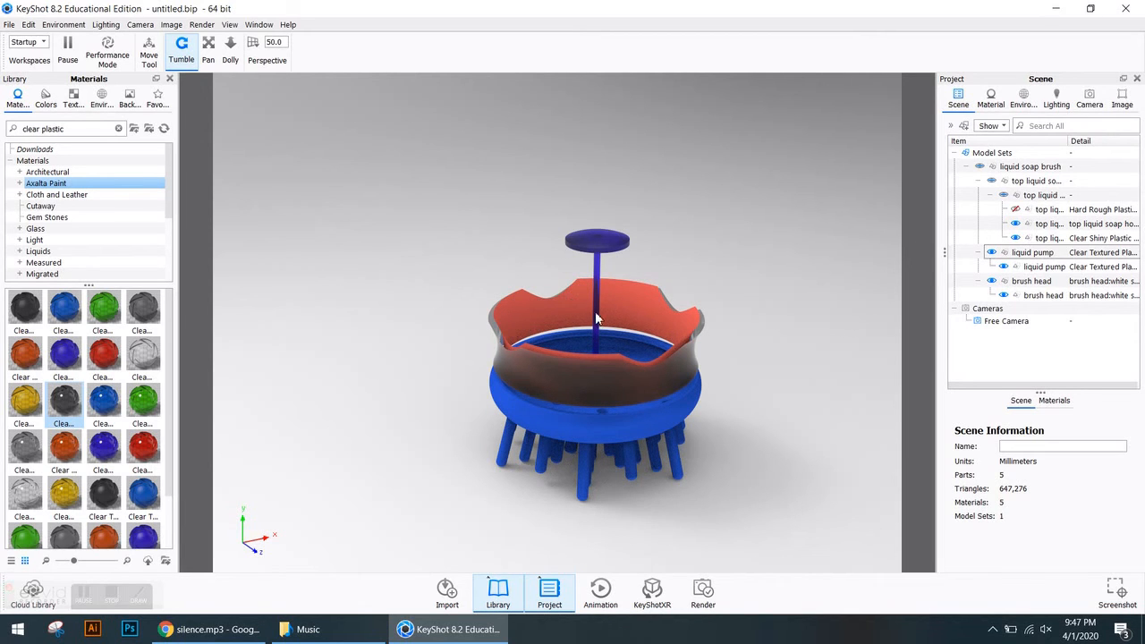
{"action": "left_click", "coordinate": [1017, 224]}
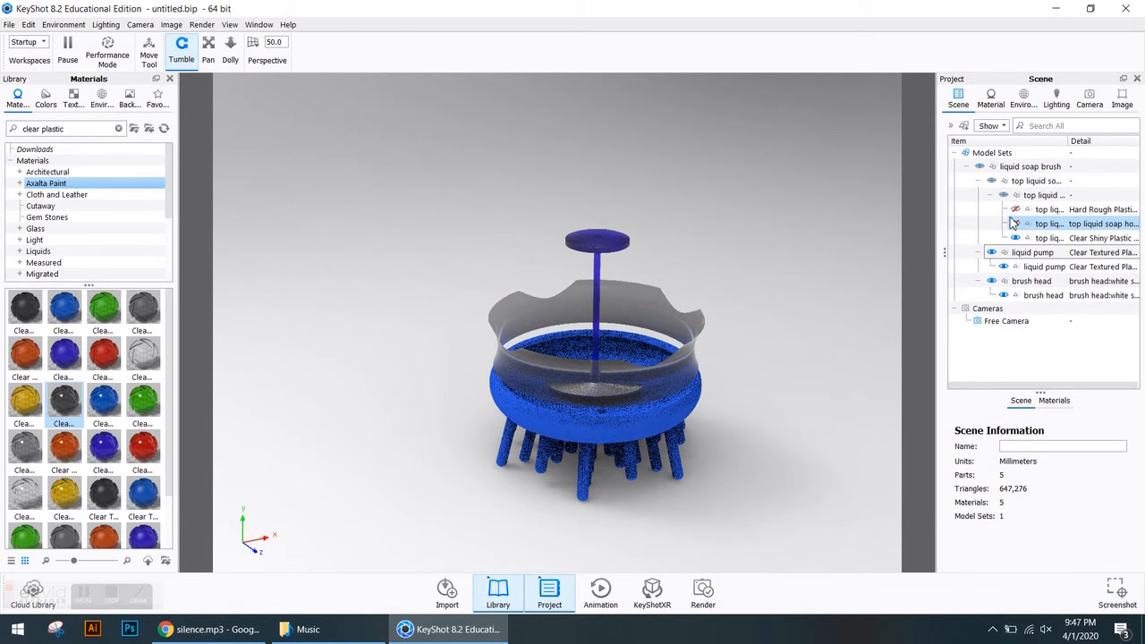
{"action": "left_click", "coordinate": [1015, 208]}
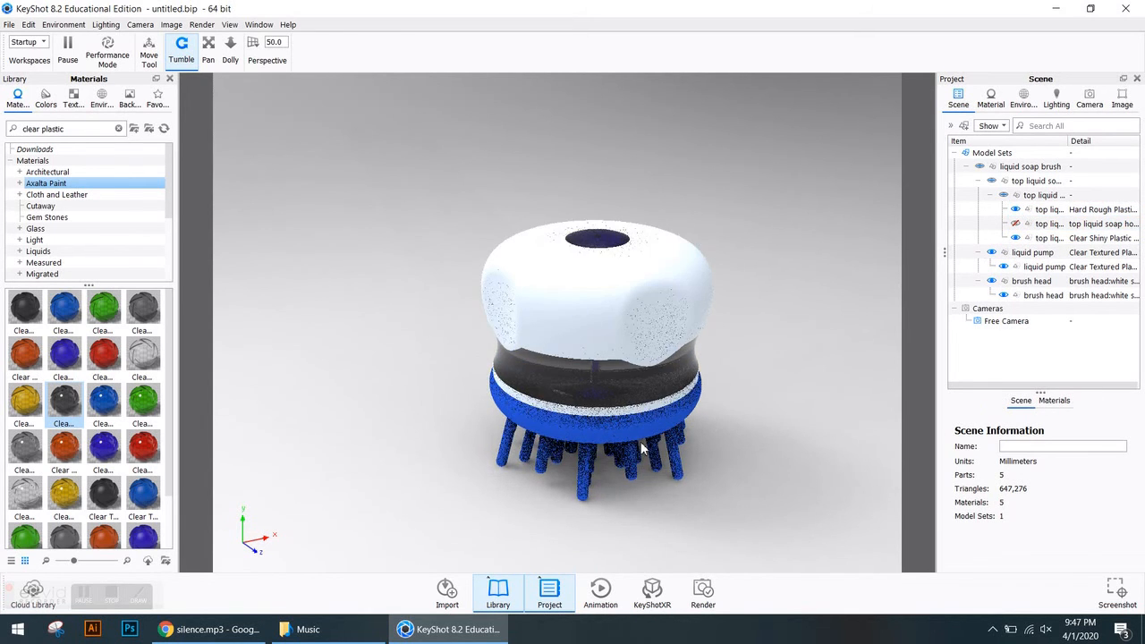
{"action": "mouse_move", "coordinate": [723, 404]}
{"action": "left_mouse_down"}
{"action": "mouse_move", "coordinate": [773, 406]}
{"action": "mouse_move", "coordinate": [566, 414]}
{"action": "mouse_move", "coordinate": [664, 427]}
{"action": "left_mouse_up"}
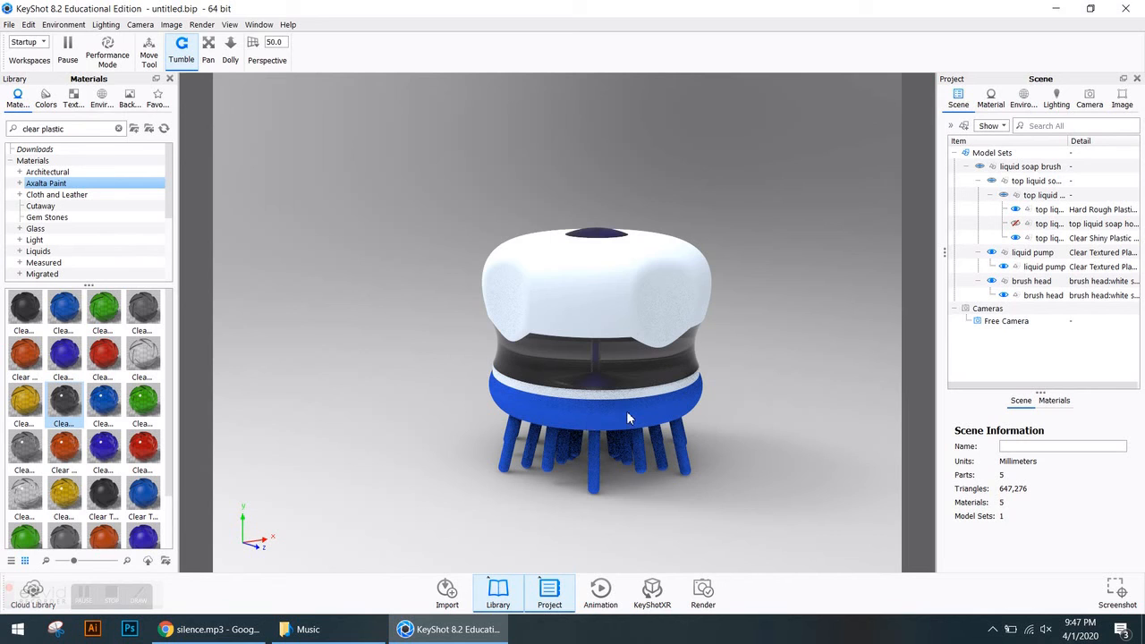
Search the material library for "silicon", apply Silicone Rubber White Bubbles to the brush head, and open that material's properties.
{"action": "left_click_drag", "start_coordinate": [70, 129], "coordinate": [3, 125]}
{"action": "type", "text": "s"}
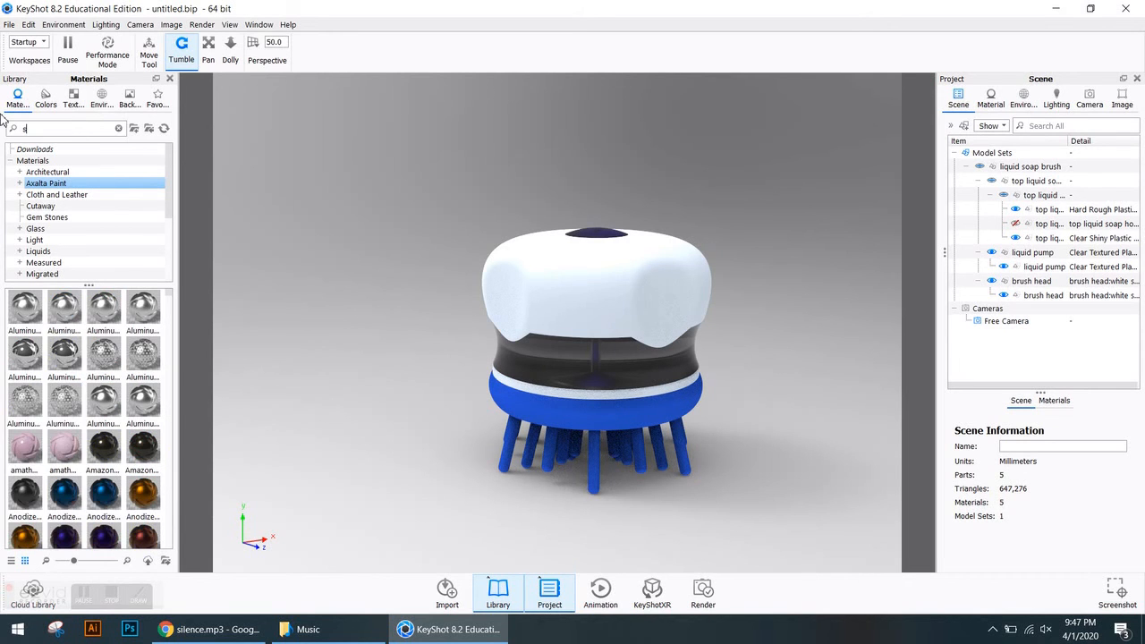
{"action": "key", "text": "BackSpace"}
{"action": "type", "text": "silicon"}
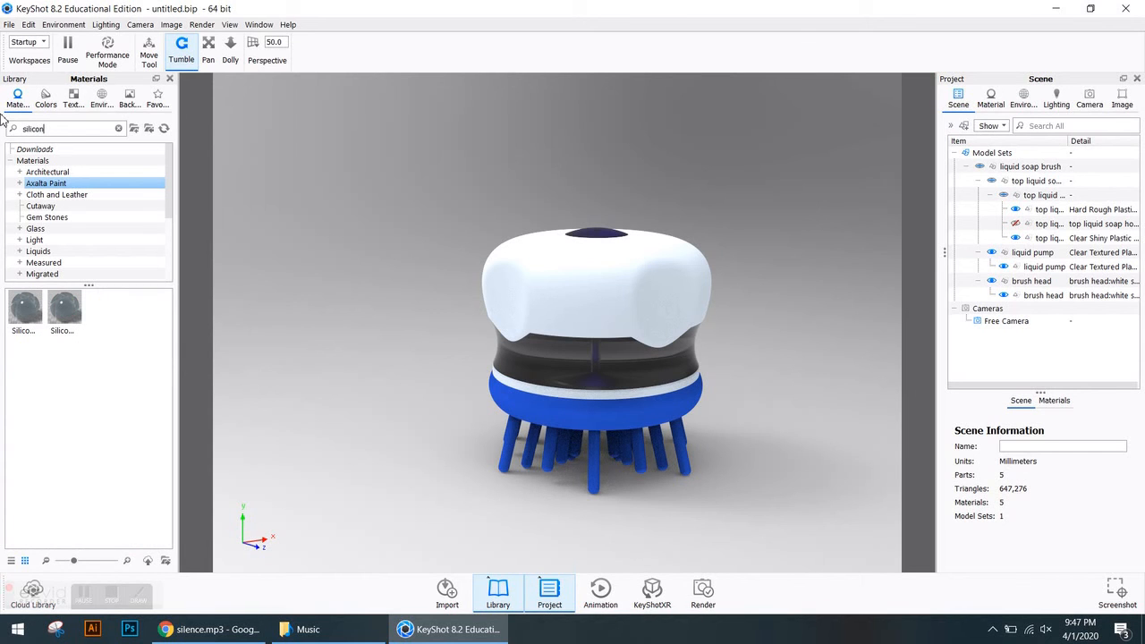
{"action": "mouse_move", "coordinate": [64, 309]}
{"action": "left_mouse_down"}
{"action": "mouse_move", "coordinate": [619, 414]}
{"action": "mouse_move", "coordinate": [626, 428]}
{"action": "left_mouse_up"}
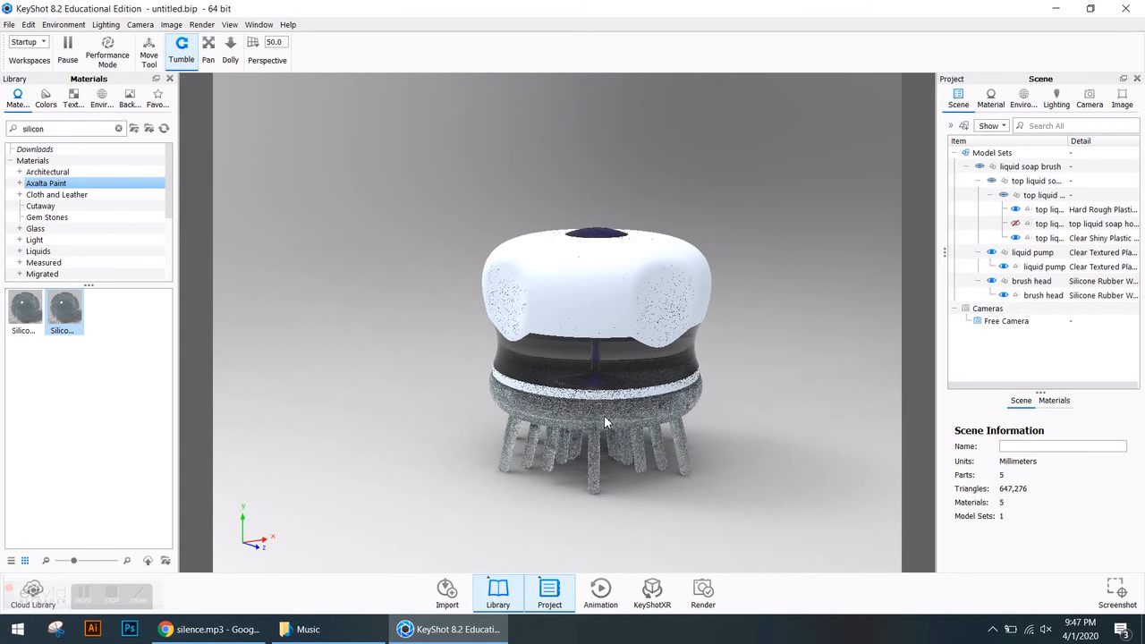
{"action": "double_click", "coordinate": [595, 416]}
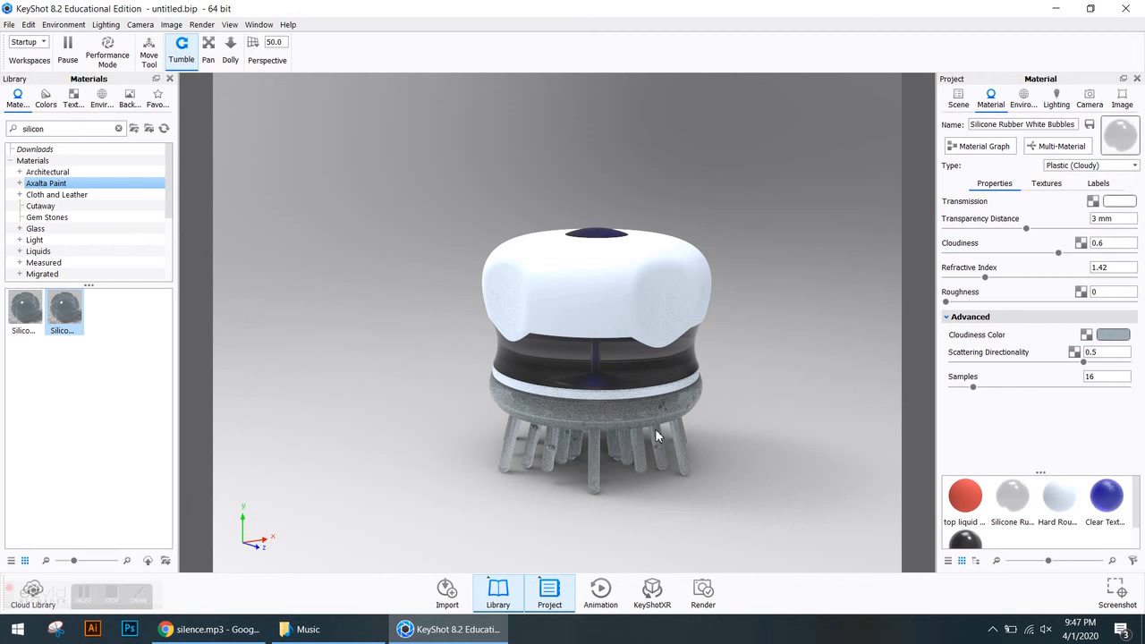
Apply the teal PANTONE 808 U color from the PANTONE+ Pastels & Neons Uncoated library to the silicone brush head.
{"action": "left_click", "coordinate": [49, 100]}
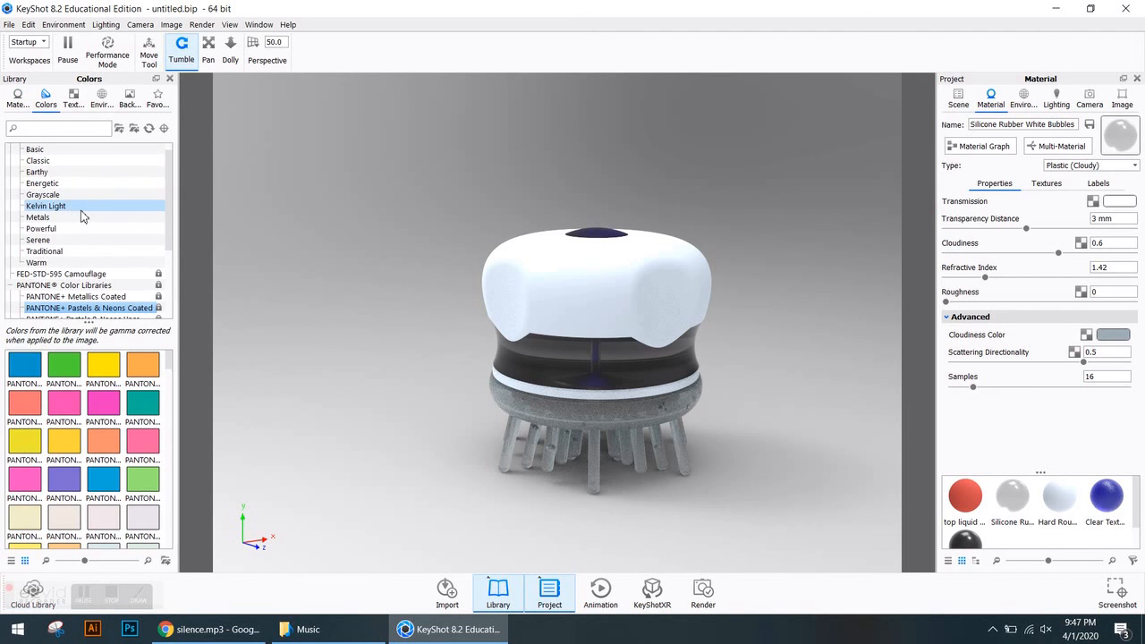
{"action": "scroll", "coordinate": [81, 217], "scroll_direction": "down", "scroll_amount": 1}
{"action": "scroll", "coordinate": [81, 243], "scroll_direction": "down", "scroll_amount": 1}
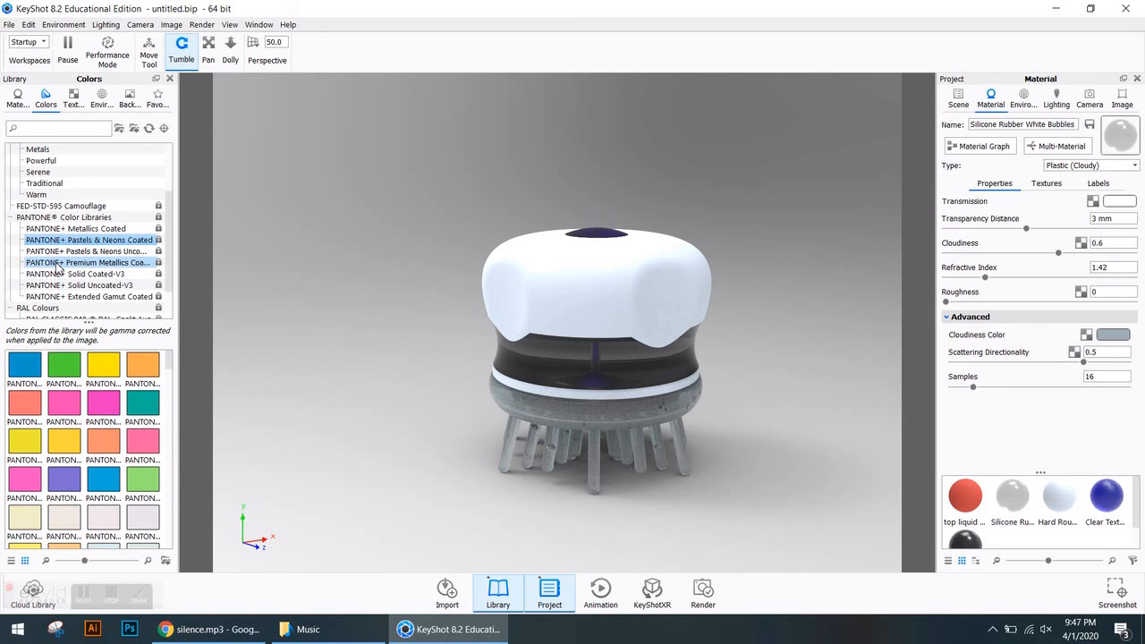
{"action": "left_click", "coordinate": [56, 262]}
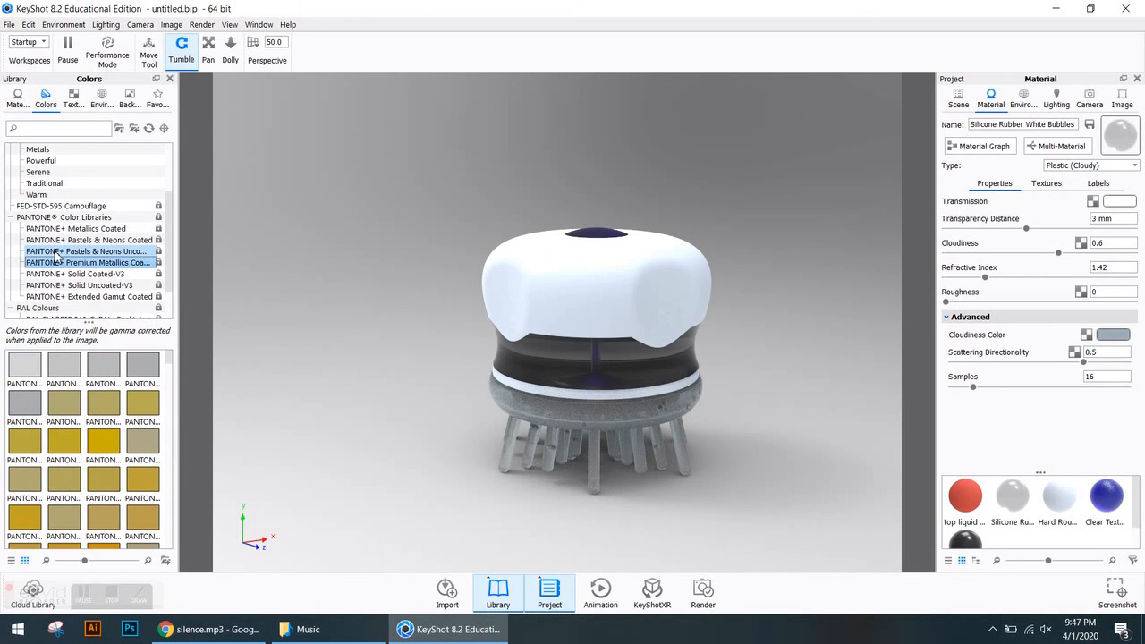
{"action": "left_click", "coordinate": [56, 252]}
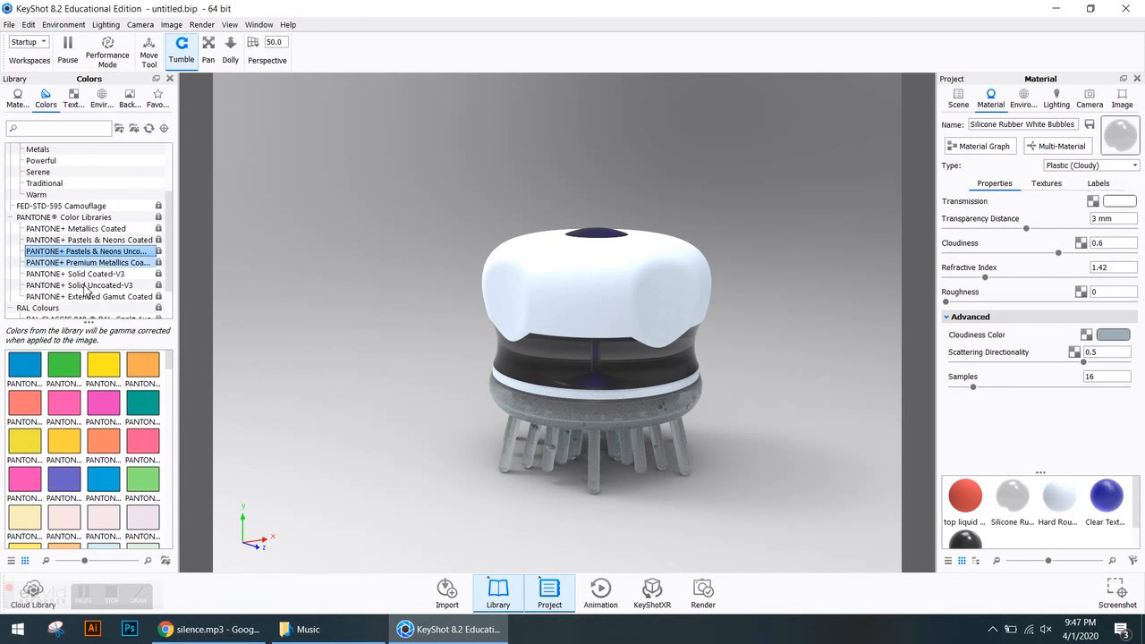
{"action": "mouse_move", "coordinate": [136, 410]}
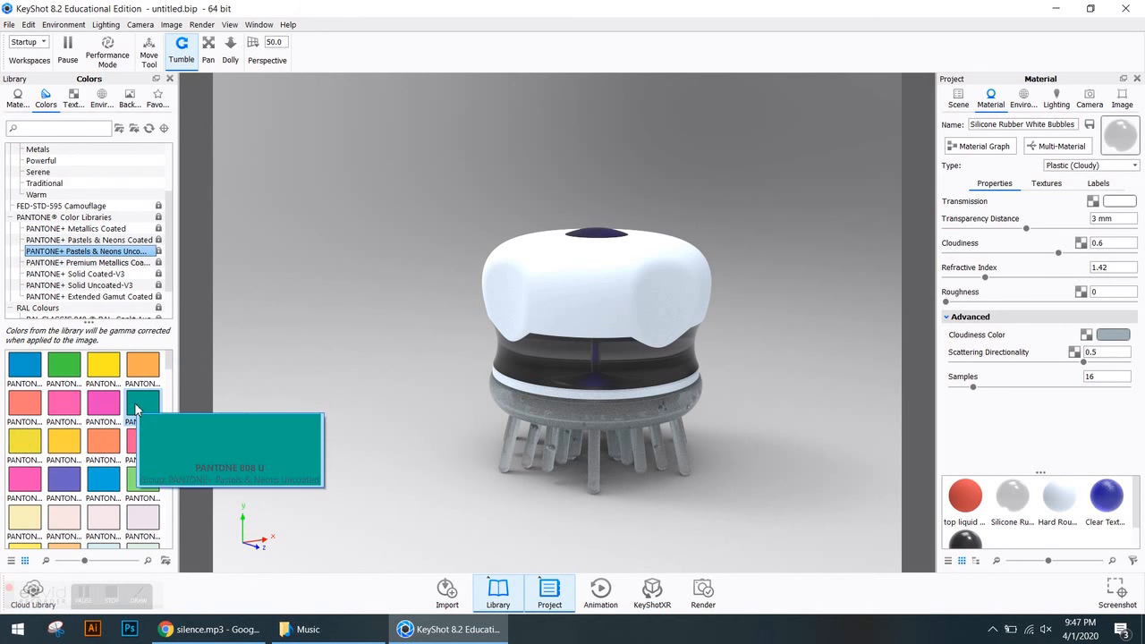
{"action": "left_click_drag", "start_coordinate": [136, 409], "coordinate": [543, 407]}
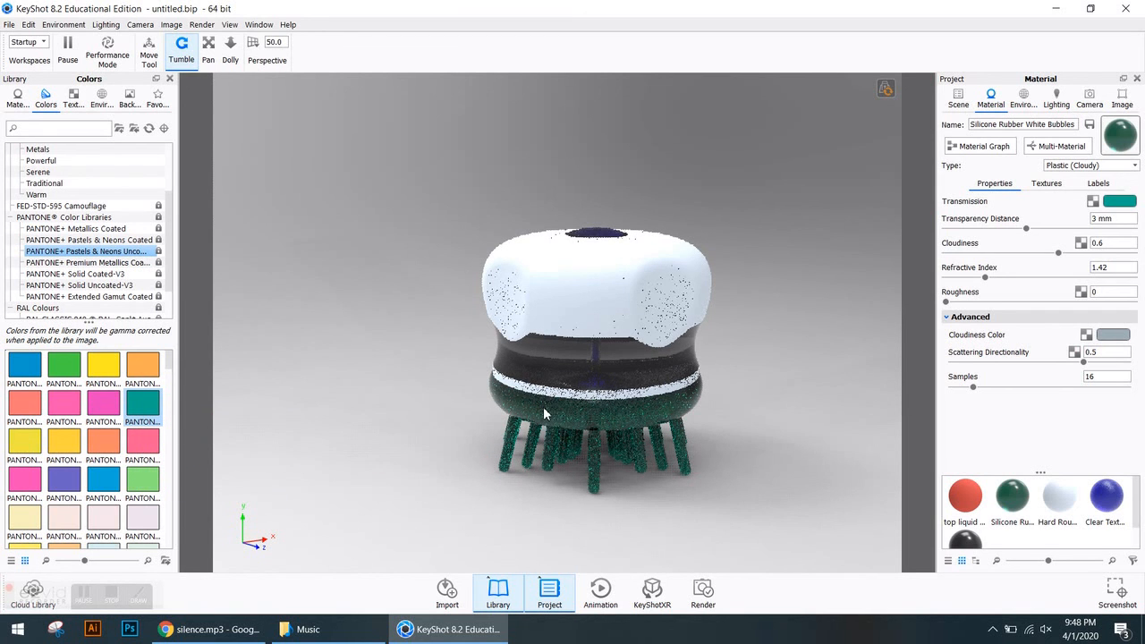
Recolor the silicone brush head with the bright blue swatch from the PANTONE+ Pastels & Neons Uncoated library and view the brush from another side.
{"action": "left_click_drag", "start_coordinate": [104, 480], "coordinate": [836, 438]}
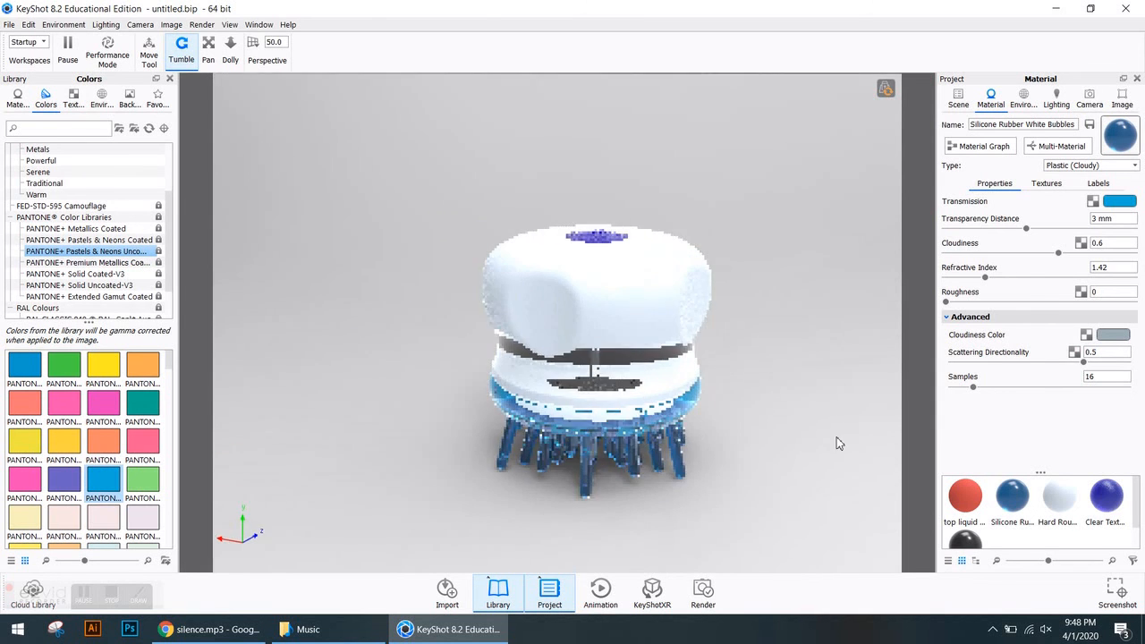
{"action": "scroll", "coordinate": [617, 347], "scroll_direction": "down", "scroll_amount": 3}
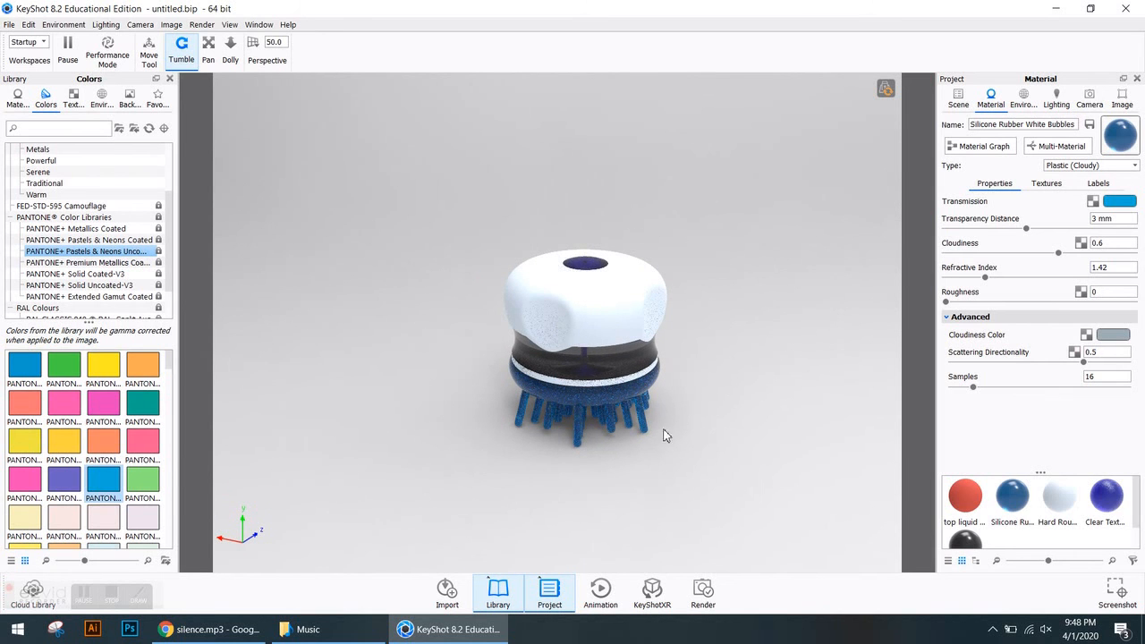
{"action": "left_click_drag", "start_coordinate": [637, 427], "coordinate": [526, 405]}
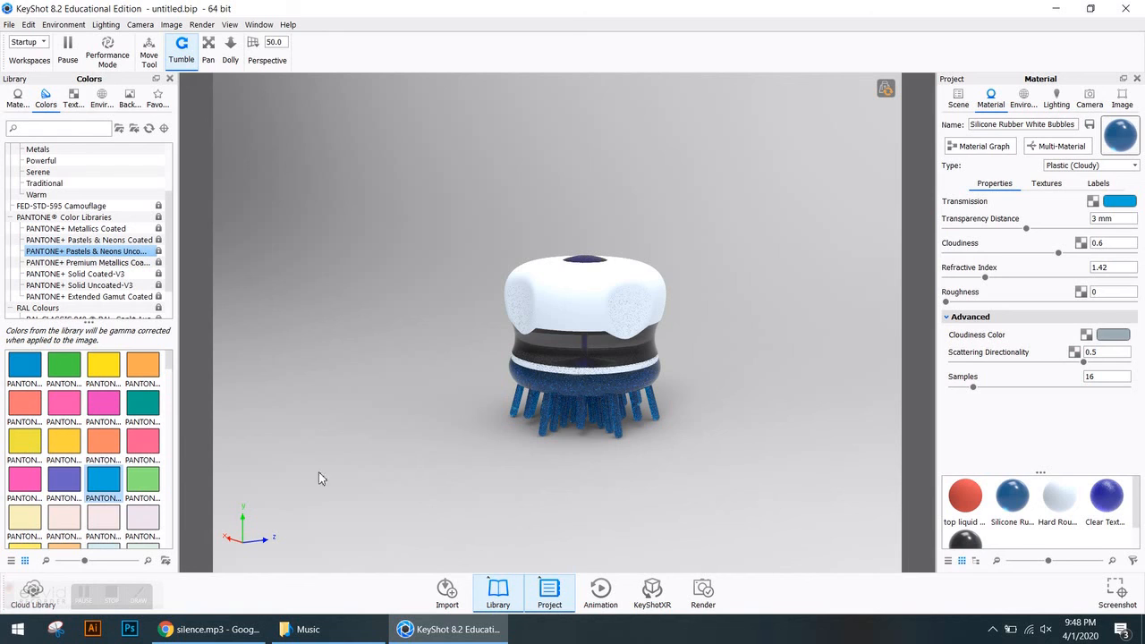
{"action": "left_click", "coordinate": [109, 596]}
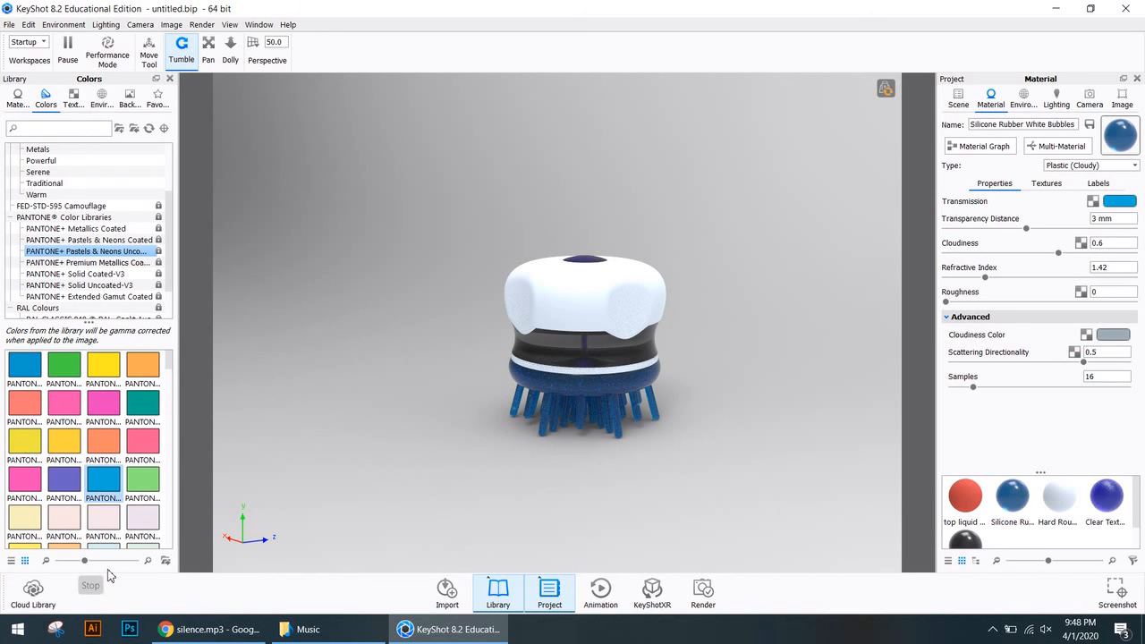